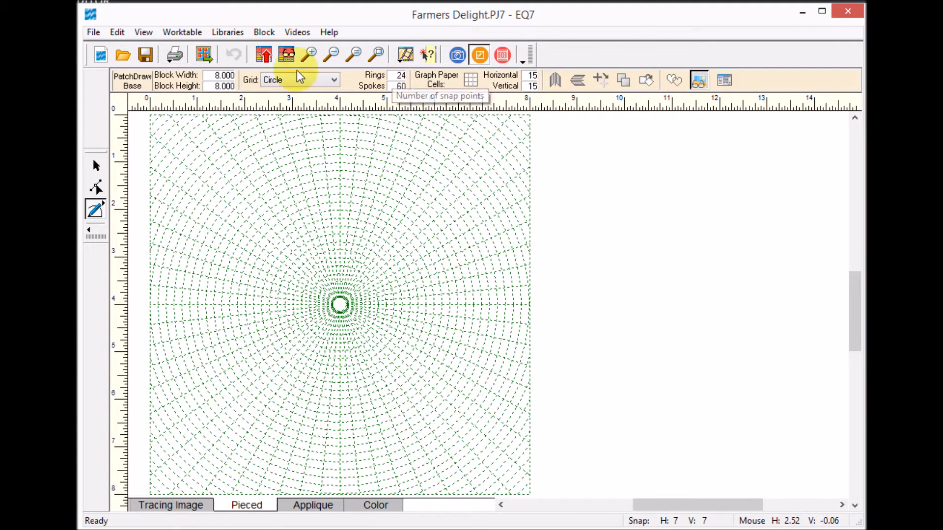
Step: Import Farmers Delight Corner.JPG as the block's tracing image, keeping the full uncropped area and the lightness at 50
click(264, 33)
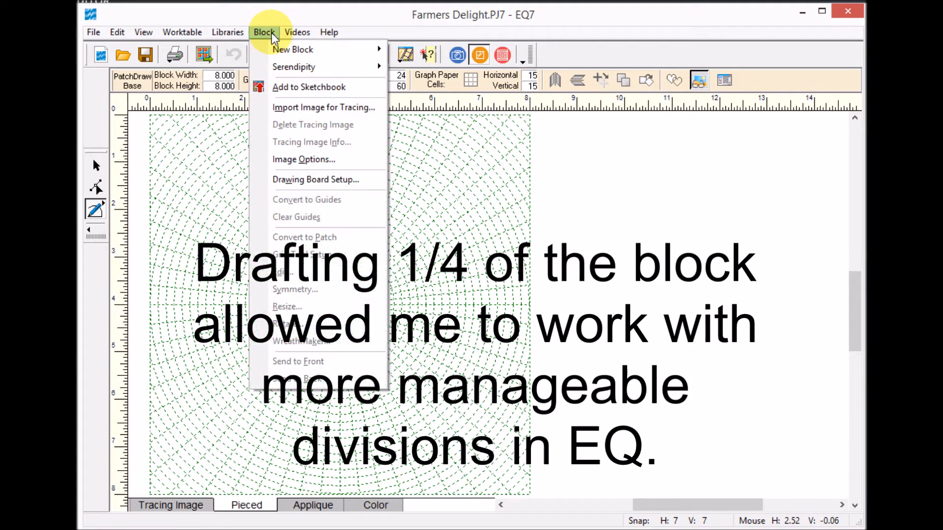
click(326, 106)
scroll(511, 315, up, 6)
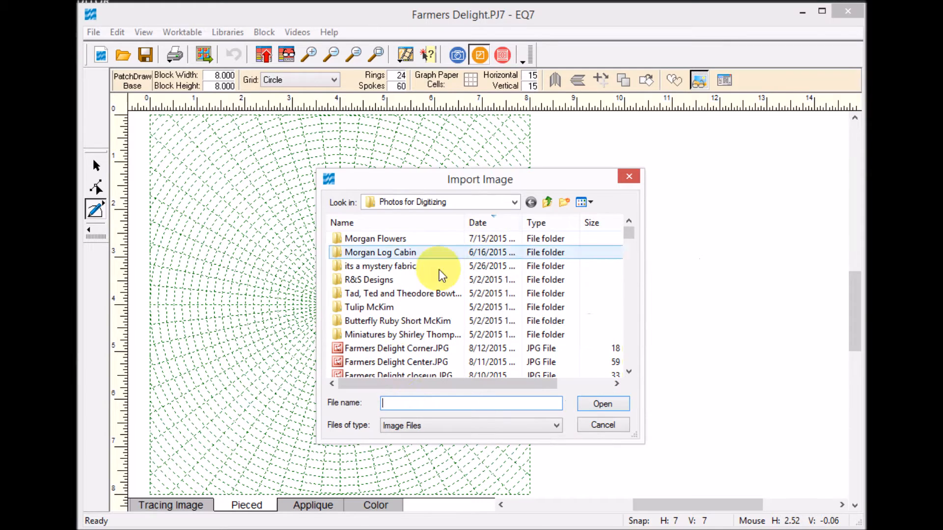
click(420, 349)
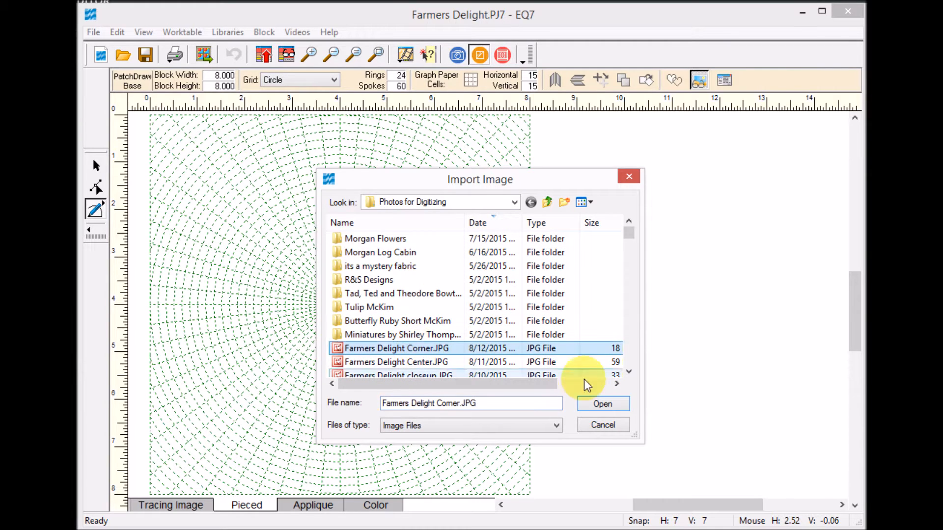
click(602, 404)
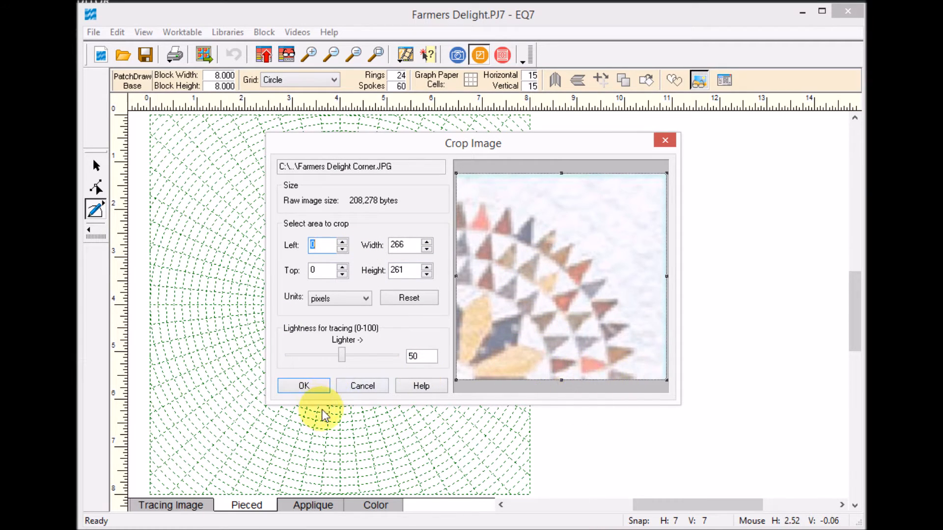
click(304, 385)
click(264, 262)
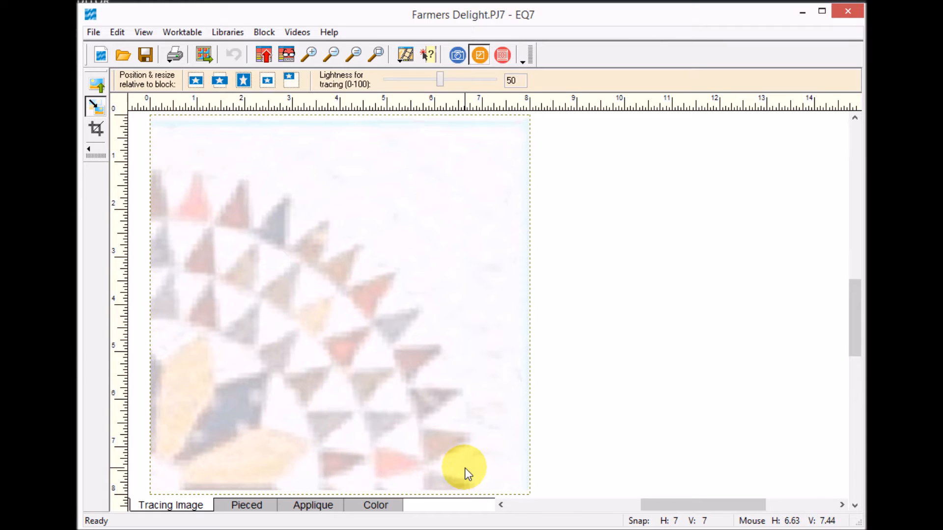
Step: On the Pieced layer, change the drawing grid to Arc and set it to 20 rings
click(247, 505)
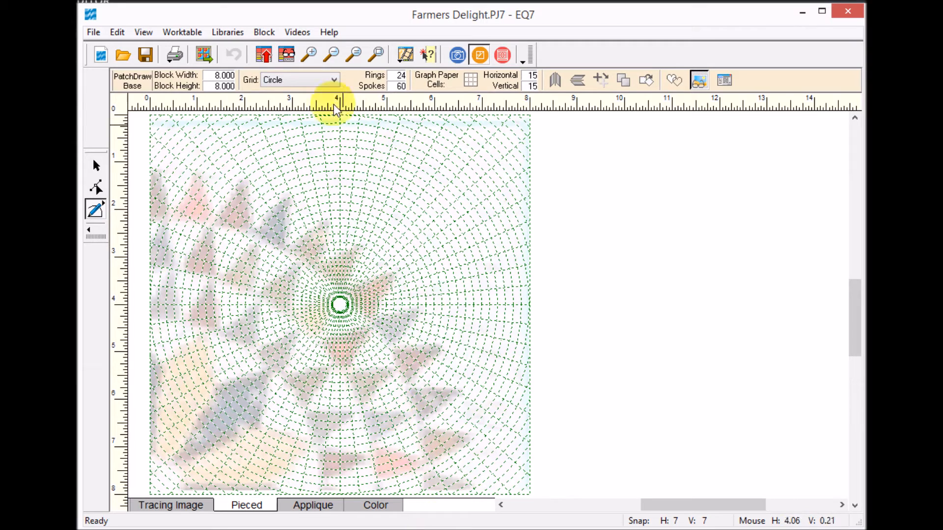
click(334, 80)
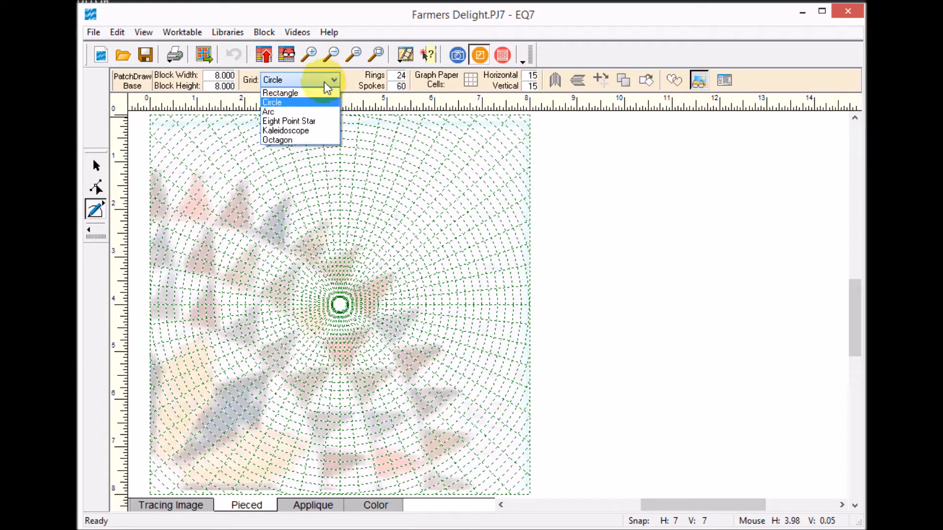
click(270, 111)
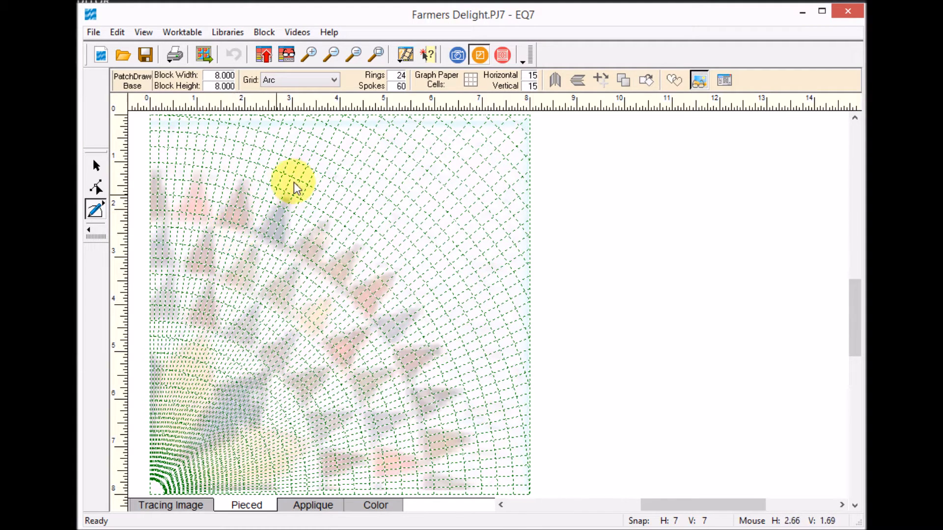
click(400, 75)
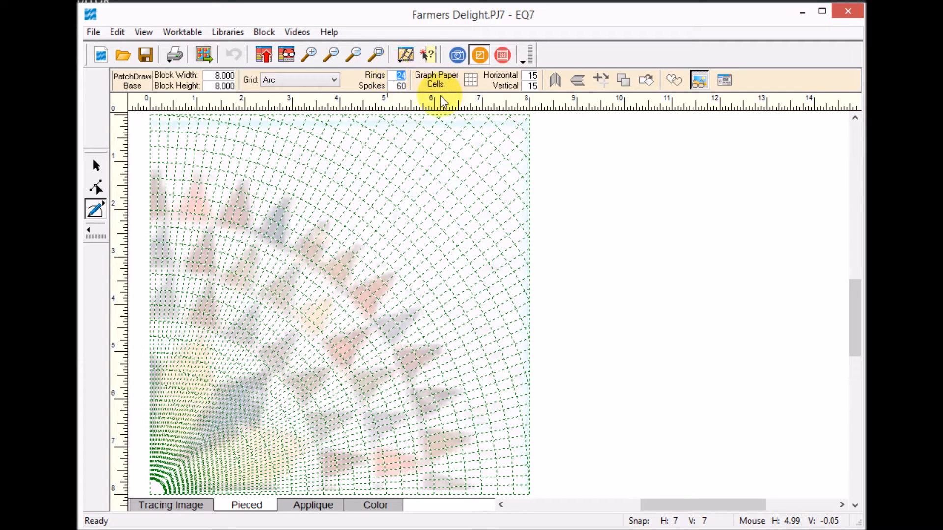
text(20)
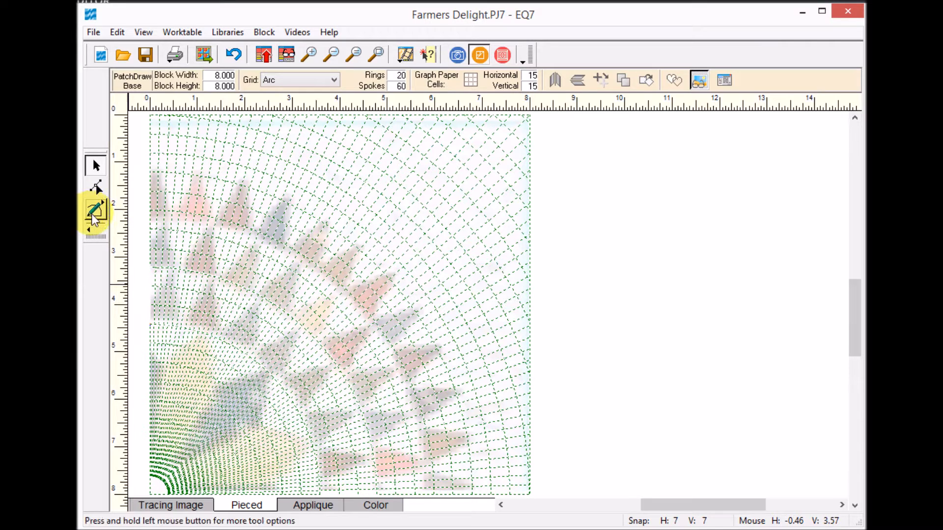
Step: Draw a closed quarter-circle band along the grid rings, between about 3.6 and 4.8 inches from the arc centre
click(97, 213)
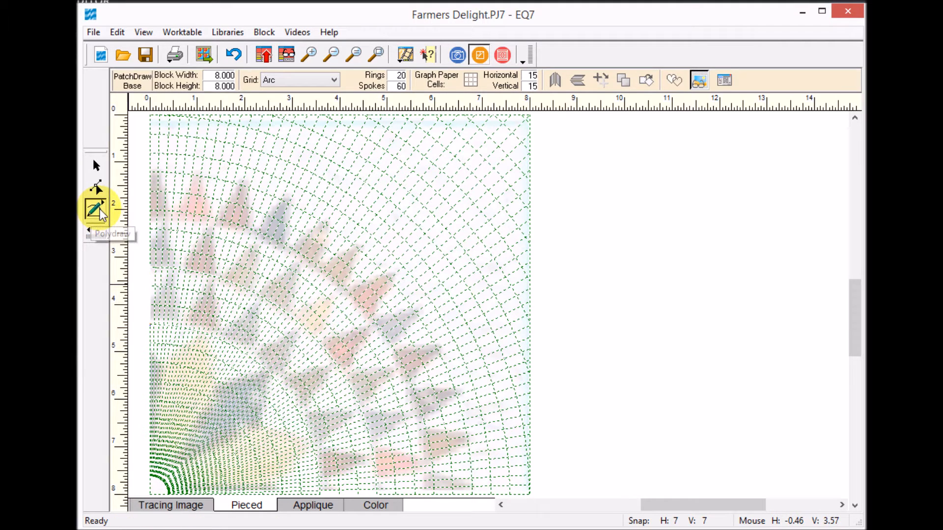
click(150, 325)
click(258, 362)
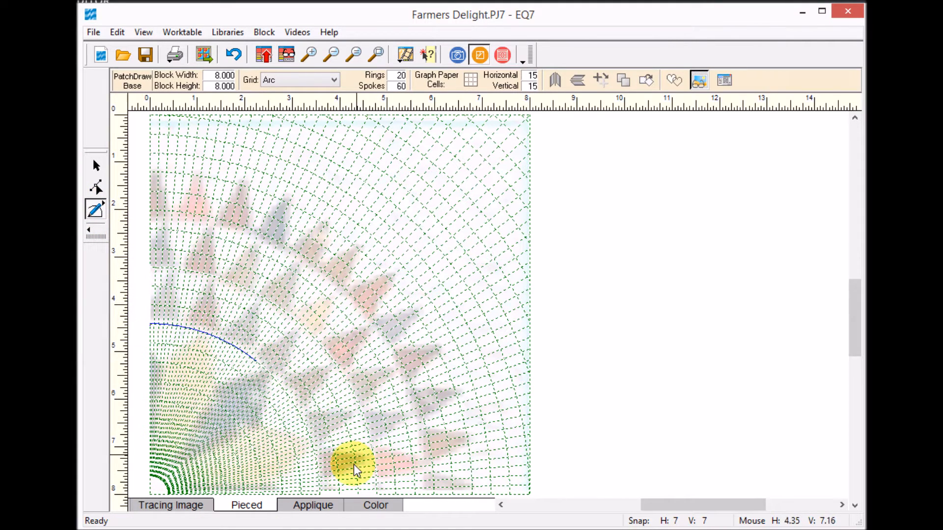
click(322, 495)
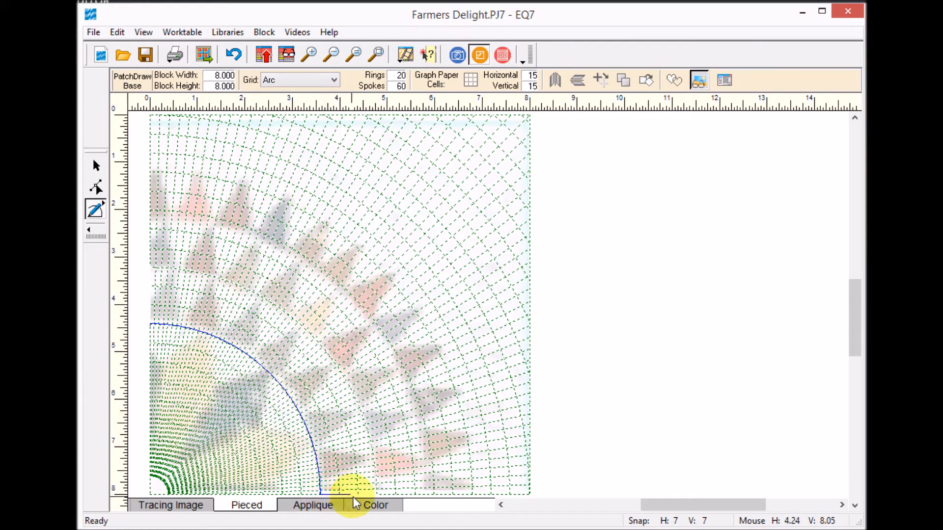
click(378, 495)
click(341, 371)
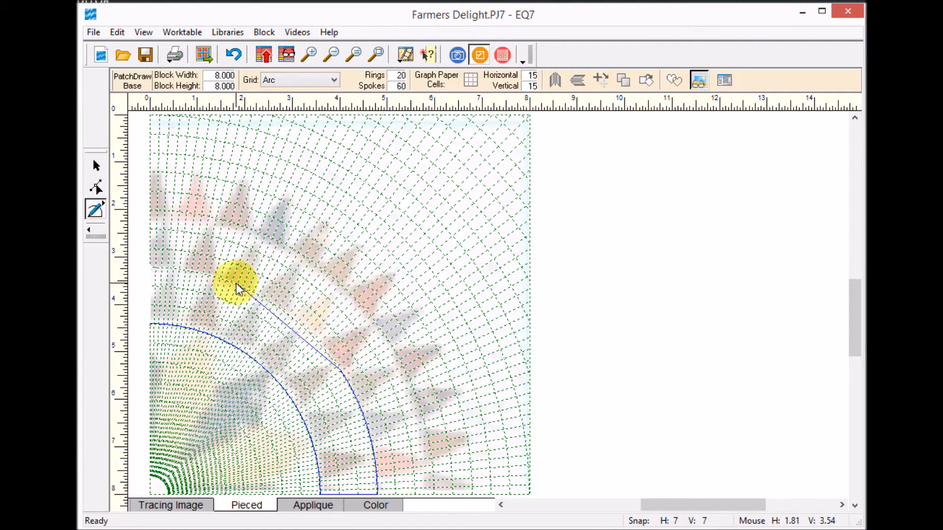
click(151, 269)
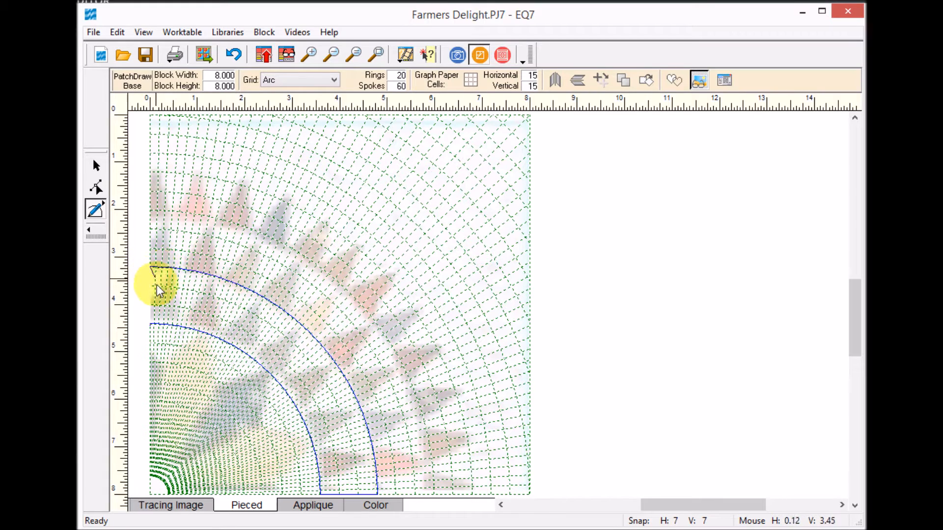
click(151, 324)
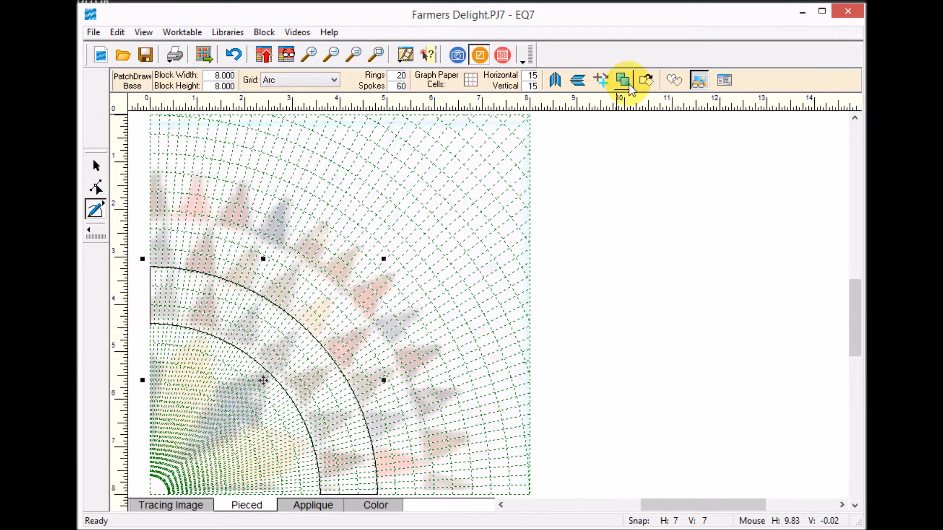
Step: Turn on filling for closed patches and delete the quarter-circle band
click(674, 80)
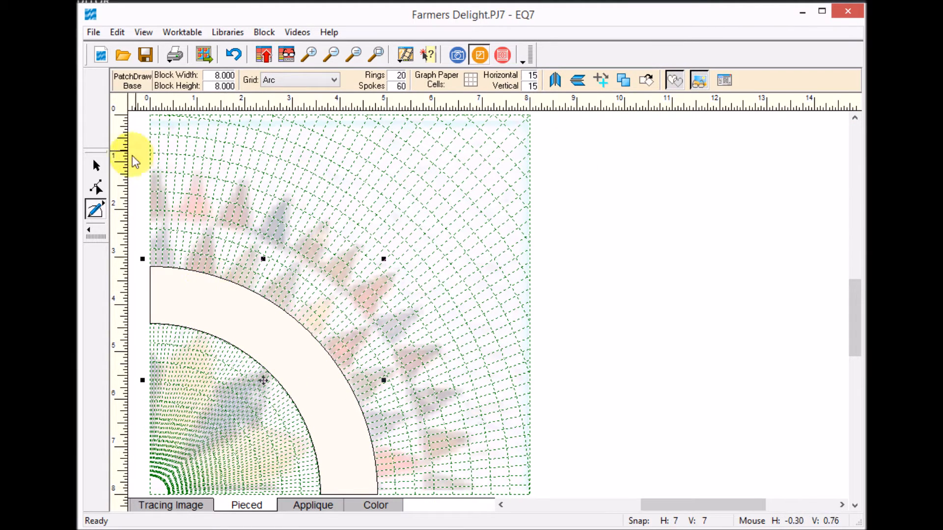
click(95, 165)
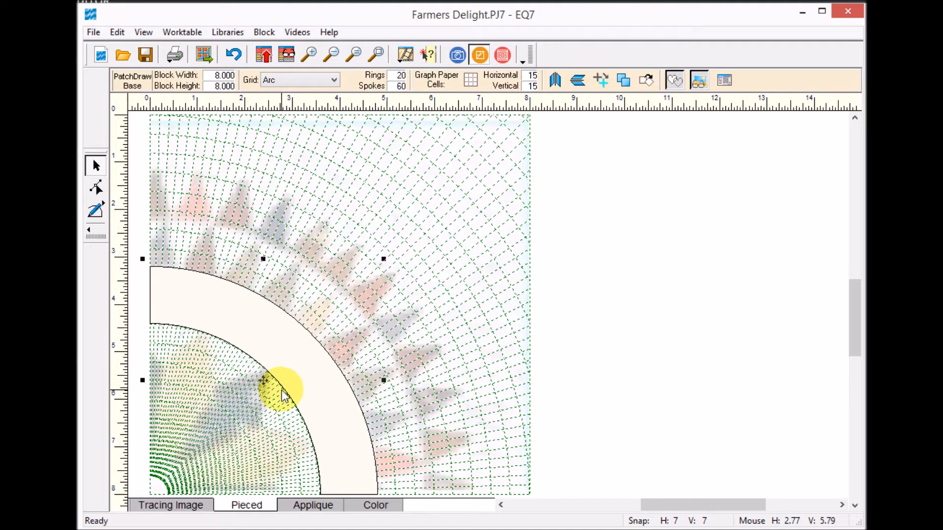
key(Delete)
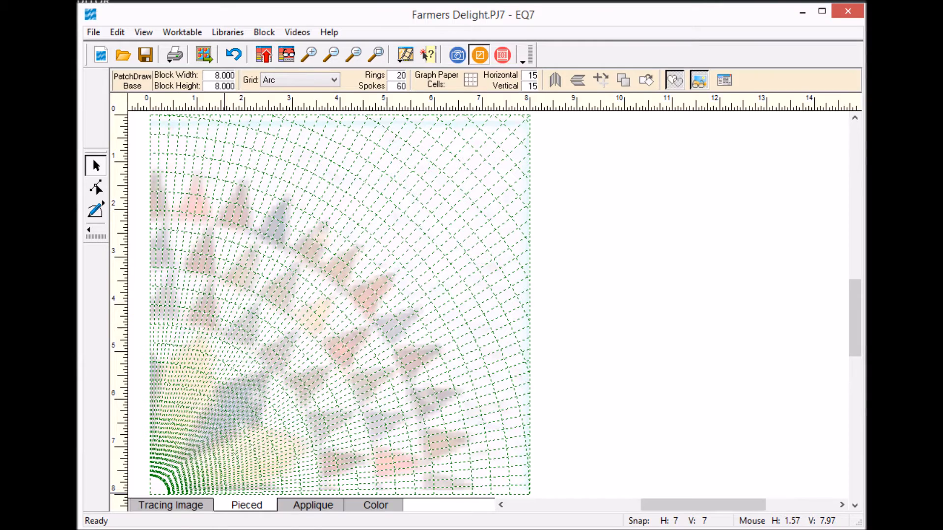
Step: Set the arc grid to 6 spokes for drafting the petals around the arc centre
mouse_move(374, 529)
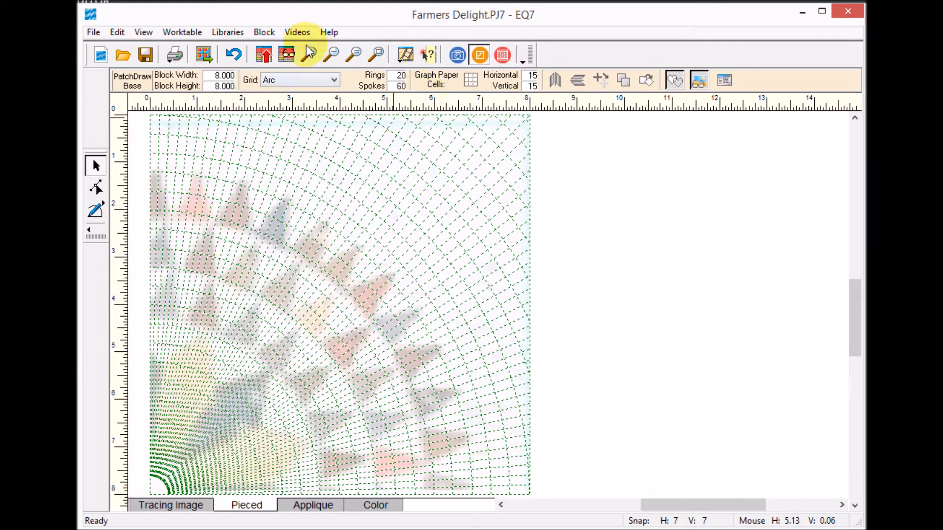
drag(132, 305, 361, 502)
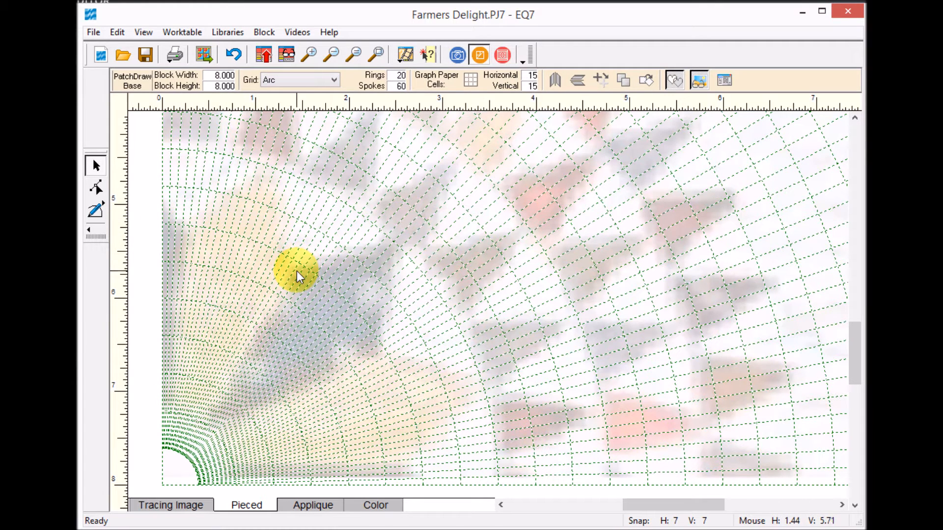
double_click(396, 86)
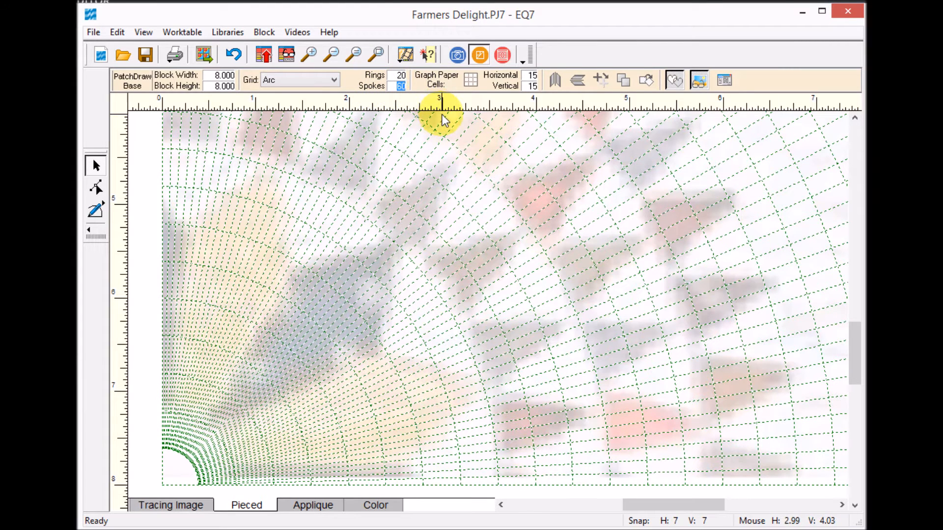
text(6)
key(Return)
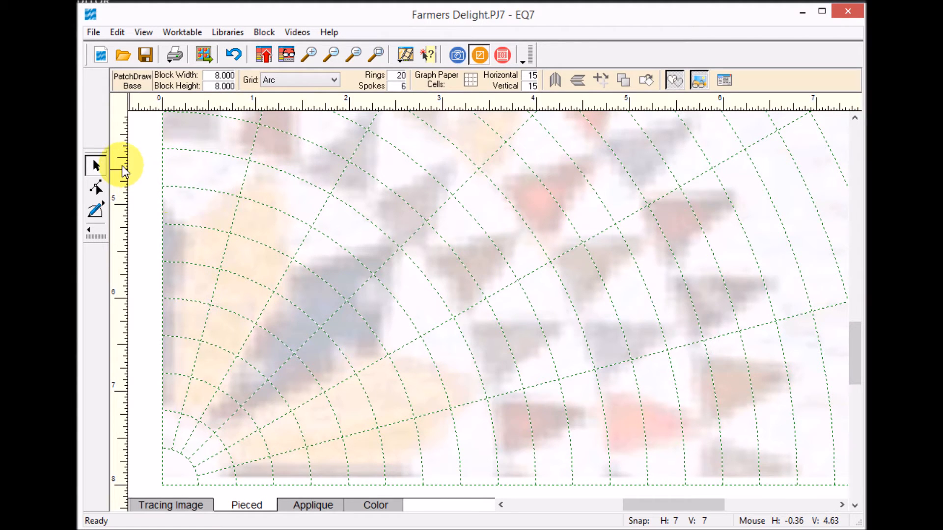
Step: Draw the first petal as a closed five-sided patch along the block's left edge, snapped to the grid, with a curved base
click(94, 216)
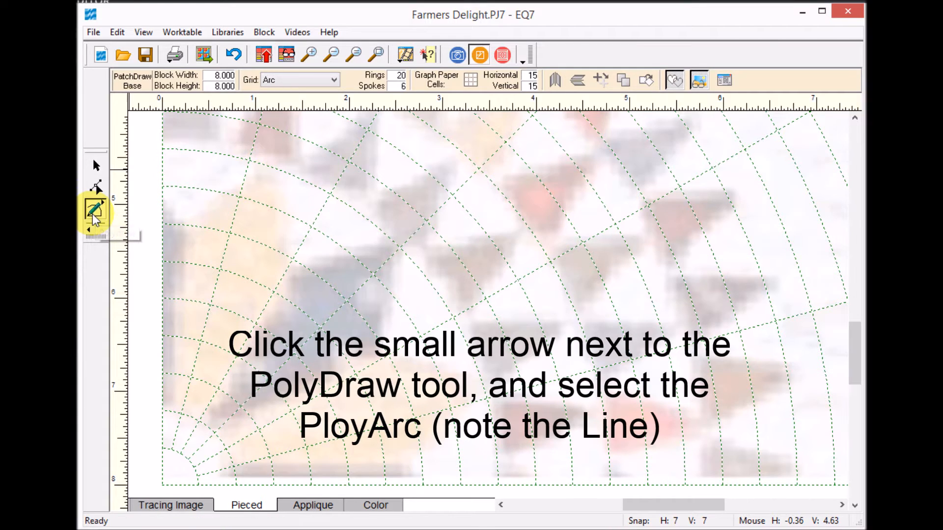
click(164, 224)
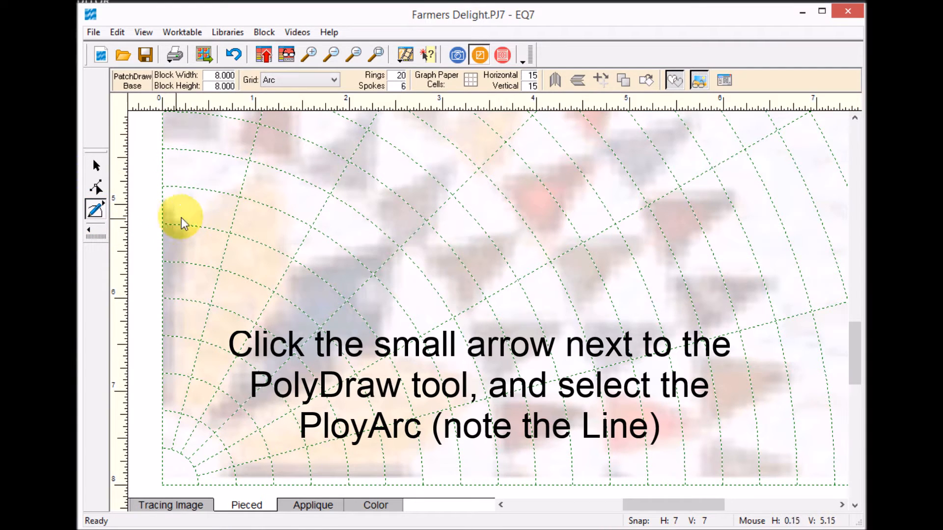
click(250, 161)
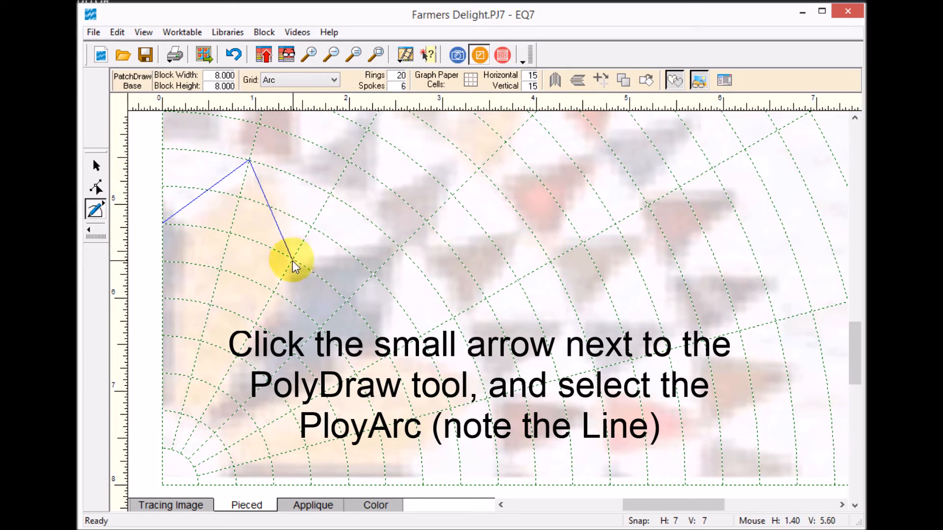
click(293, 259)
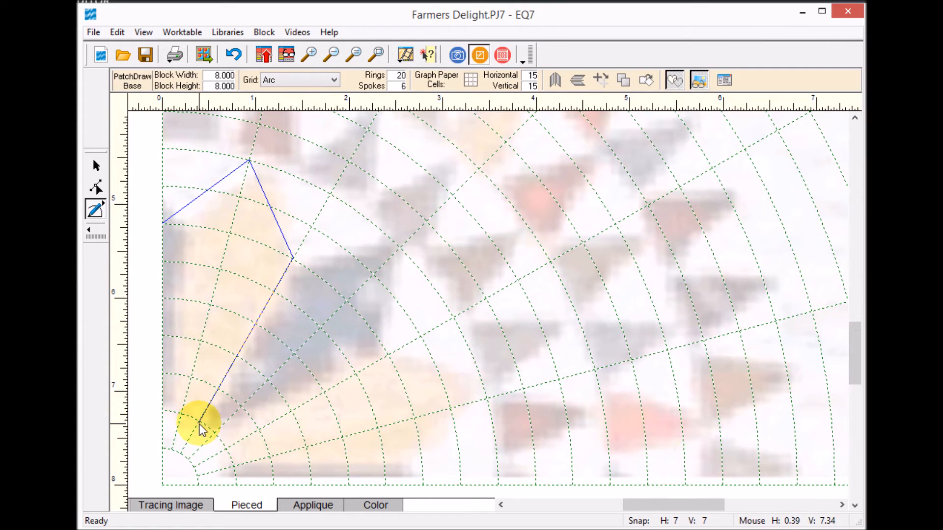
click(199, 423)
click(163, 411)
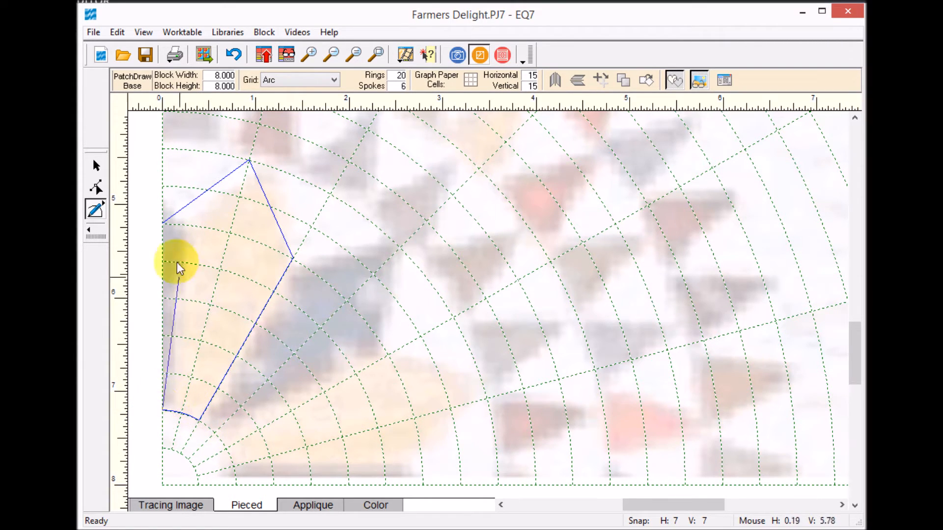
click(163, 222)
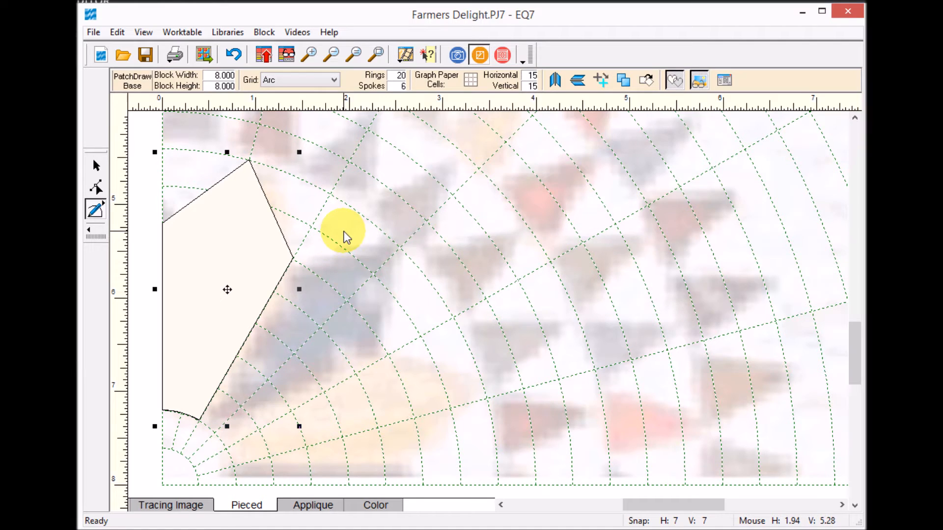
Step: Duplicate the first petal, rotate the copy clockwise by two increments and fit it against the first petal's slanted side
click(96, 166)
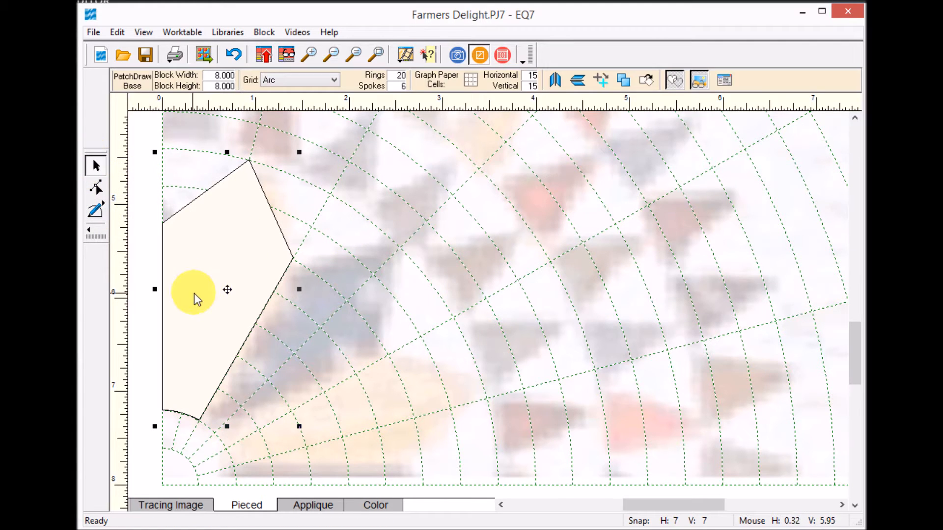
click(627, 81)
click(648, 81)
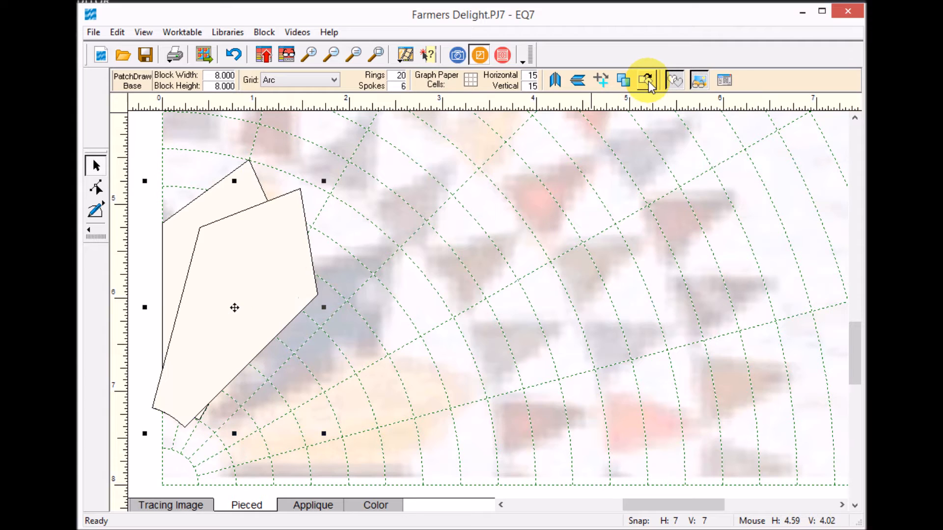
click(648, 81)
drag(229, 314, 301, 348)
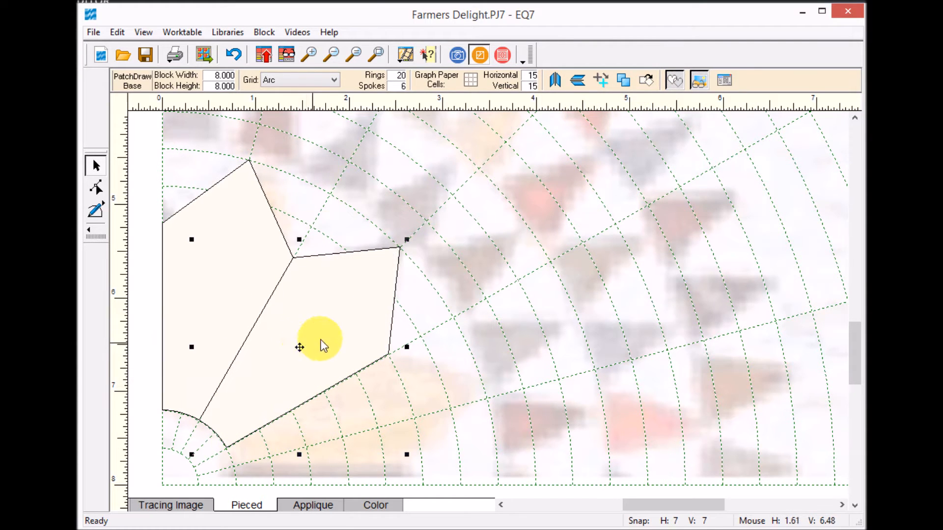
Step: Duplicate the middle petal, rotate the copy clockwise by two increments and fit it between that petal and the block's bottom edge
click(624, 83)
click(646, 81)
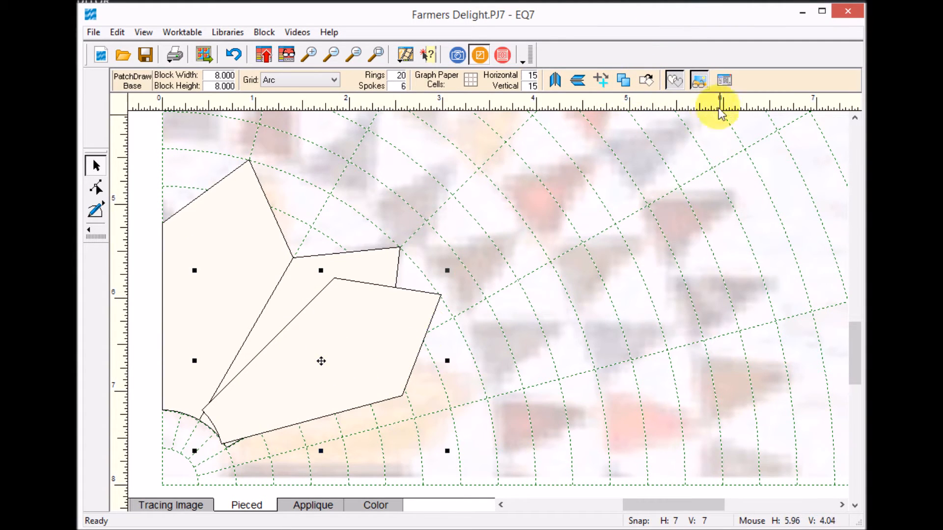
click(647, 81)
drag(324, 348, 357, 420)
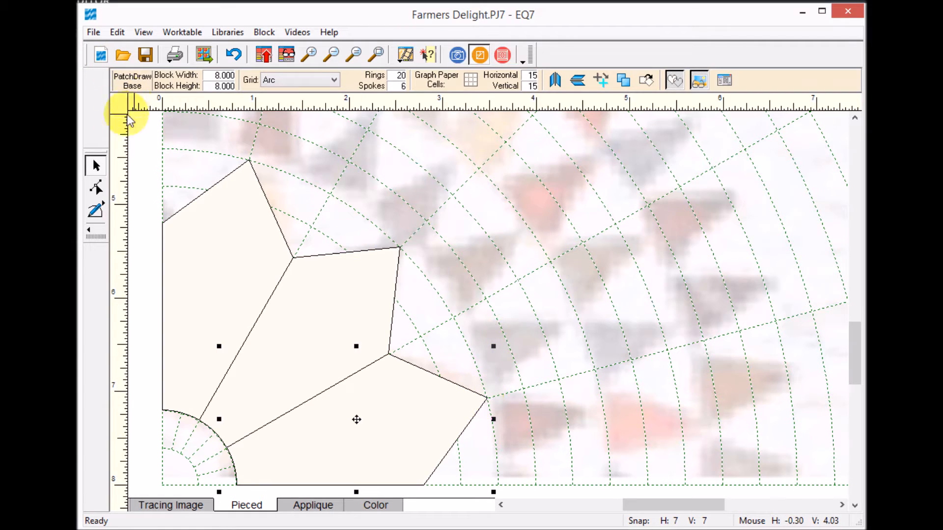
Step: Draw a closed background patch between the first petal's slanted top and the arc grid ring, against the block's left edge, with a curved outer side
click(97, 214)
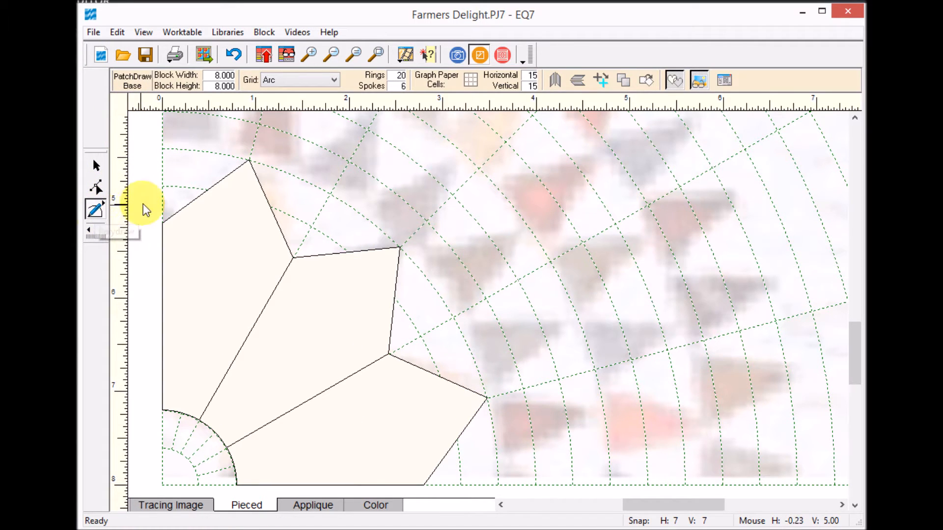
click(250, 160)
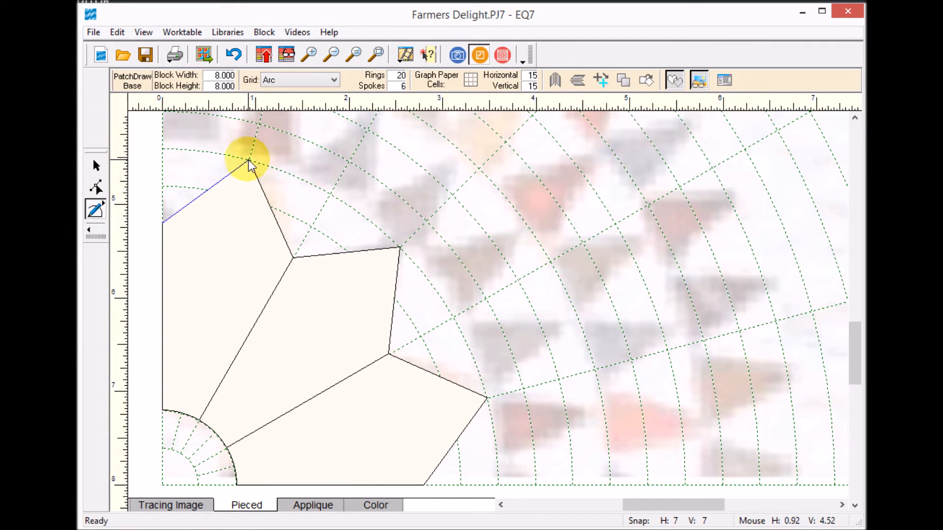
click(163, 148)
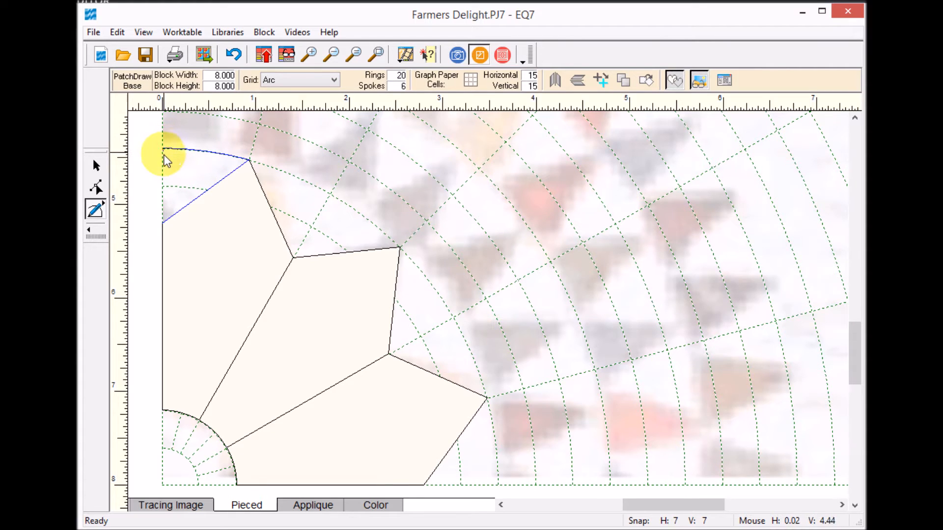
click(163, 224)
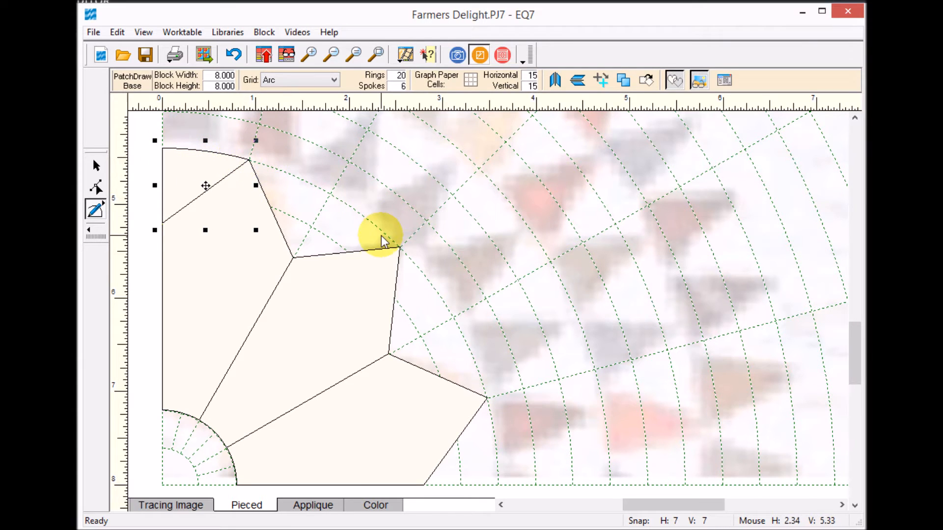
Step: Draw a closed patch filling the notch between the first and middle petals, with a curved outer side joining their tips
click(250, 161)
click(293, 257)
click(401, 247)
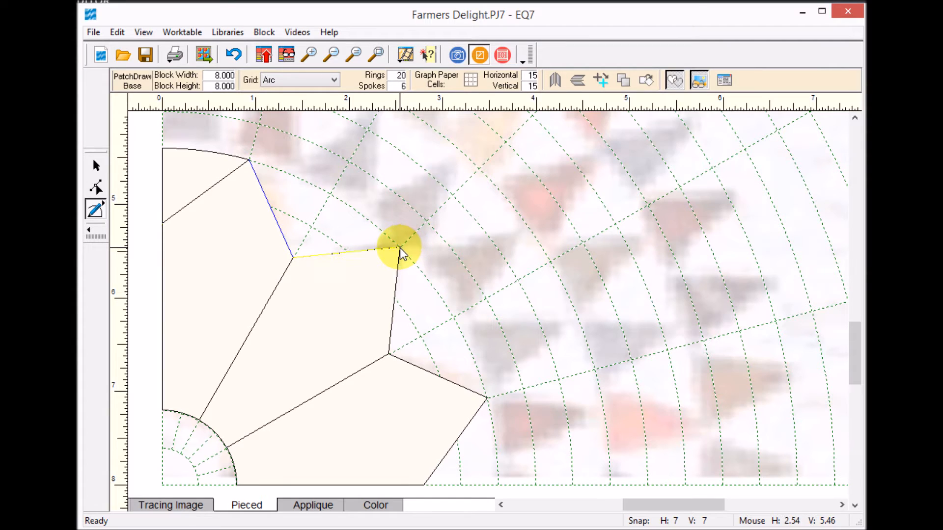
click(250, 161)
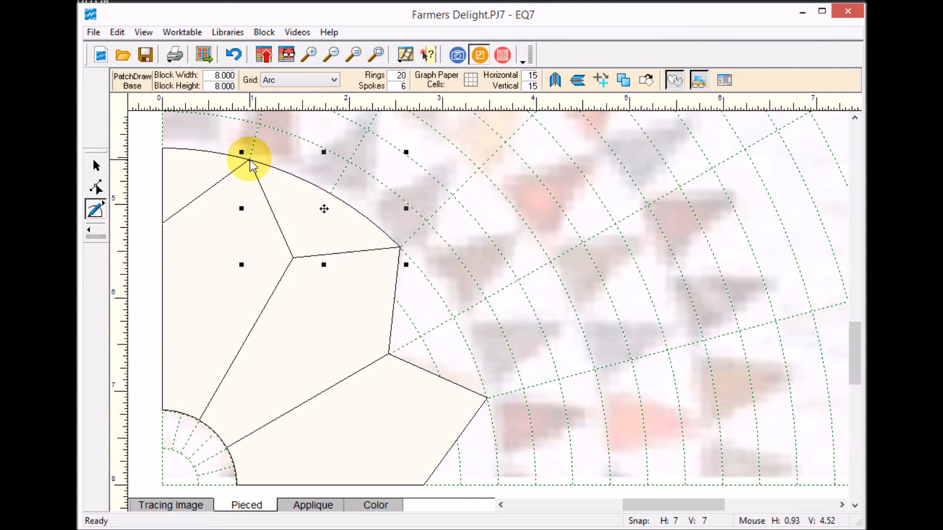
Step: Fill the notch between the middle and last petals with a closed patch whose outer side follows the ring between their tips
click(400, 248)
click(389, 353)
click(488, 398)
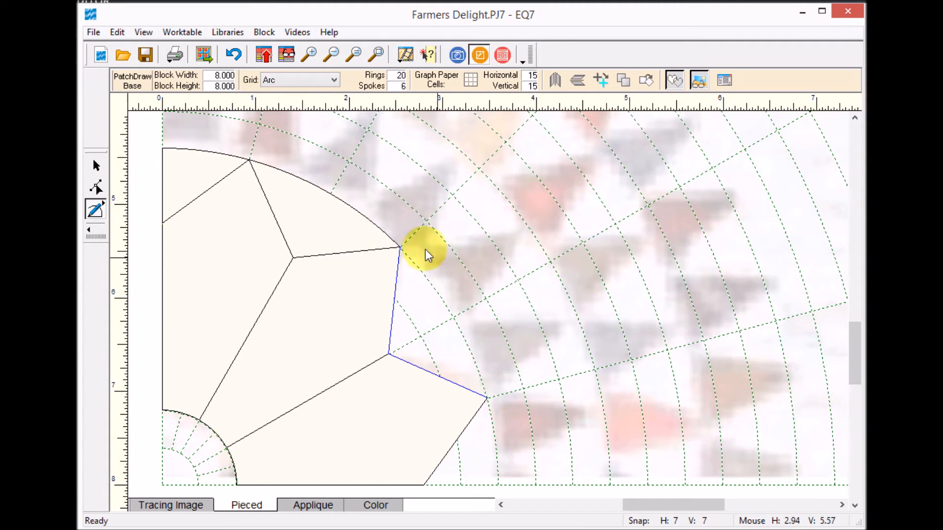
click(400, 248)
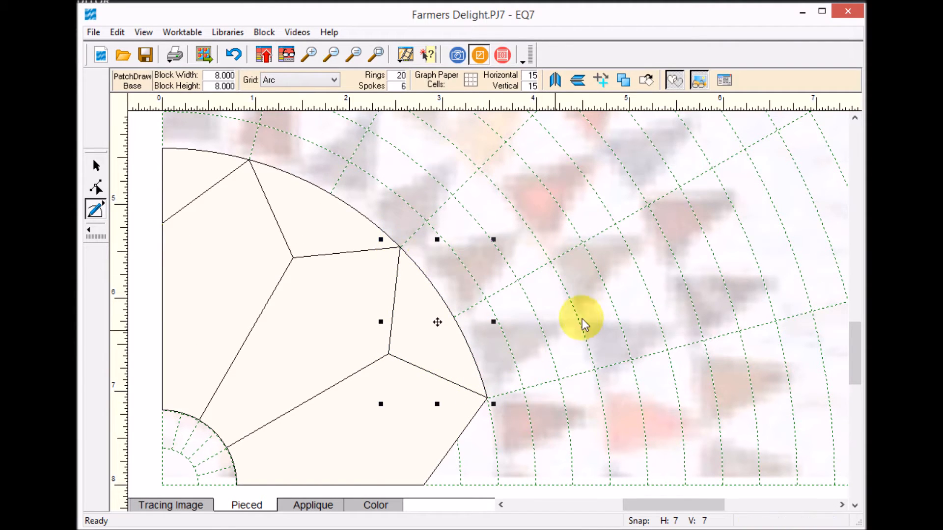
Step: Draw a closed background patch between the last petal's slanted end, the block's bottom edge and the curved ring
drag(856, 353, 835, 381)
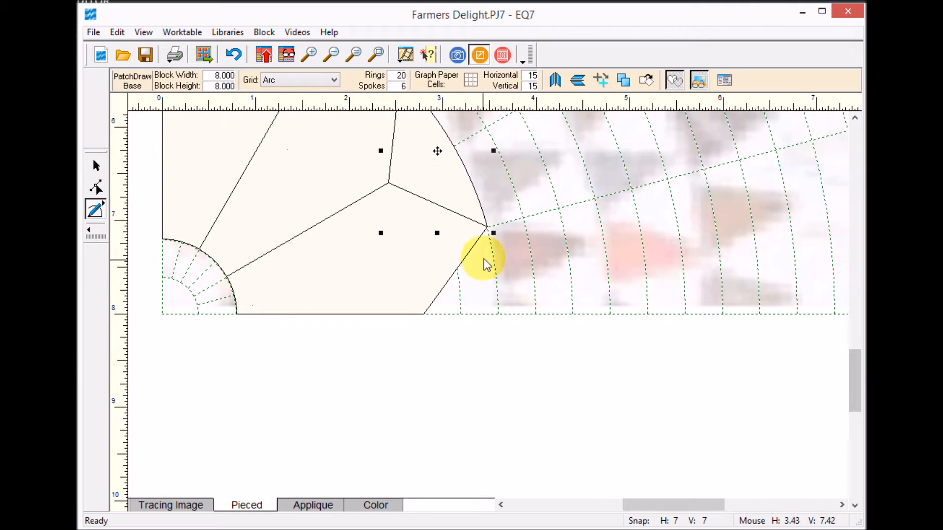
click(488, 231)
click(426, 315)
click(498, 314)
click(488, 227)
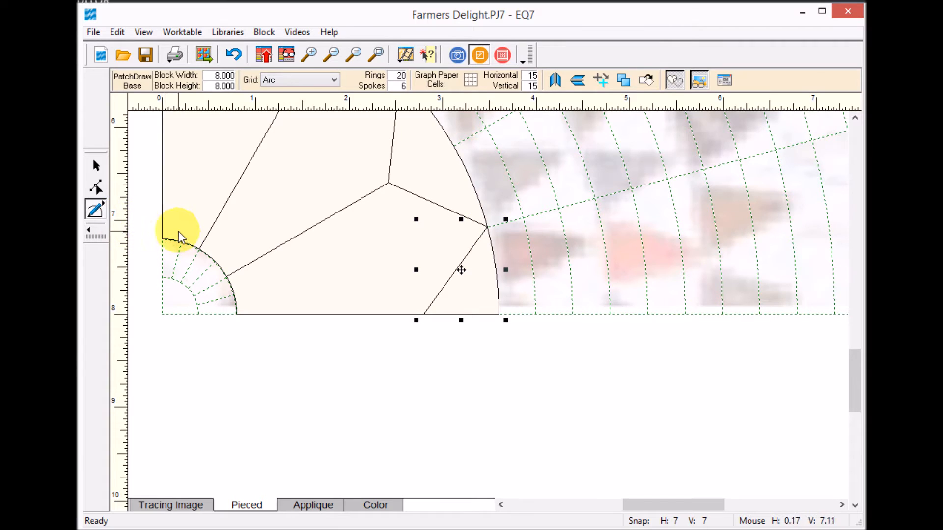
Step: Draw the quarter-circle centre patch in the block's lower-left corner, following the petals' curved base
click(162, 242)
click(238, 314)
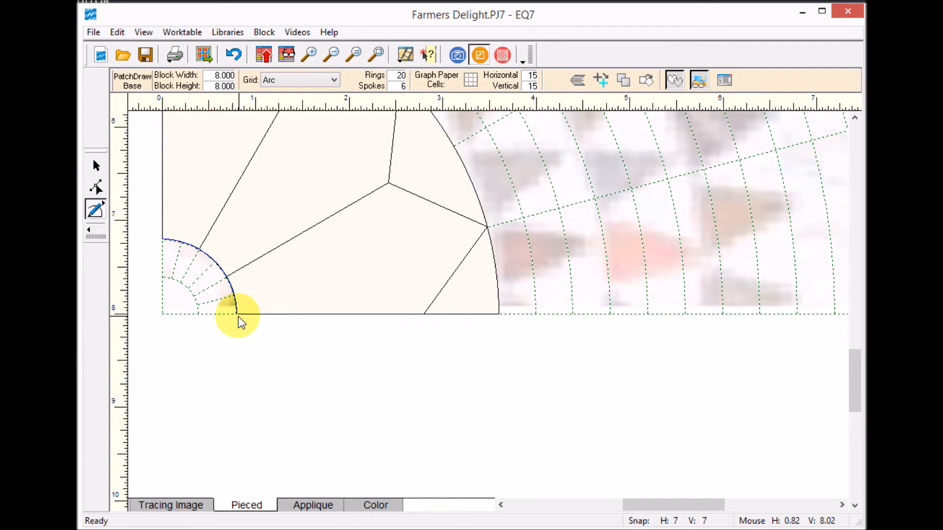
click(162, 241)
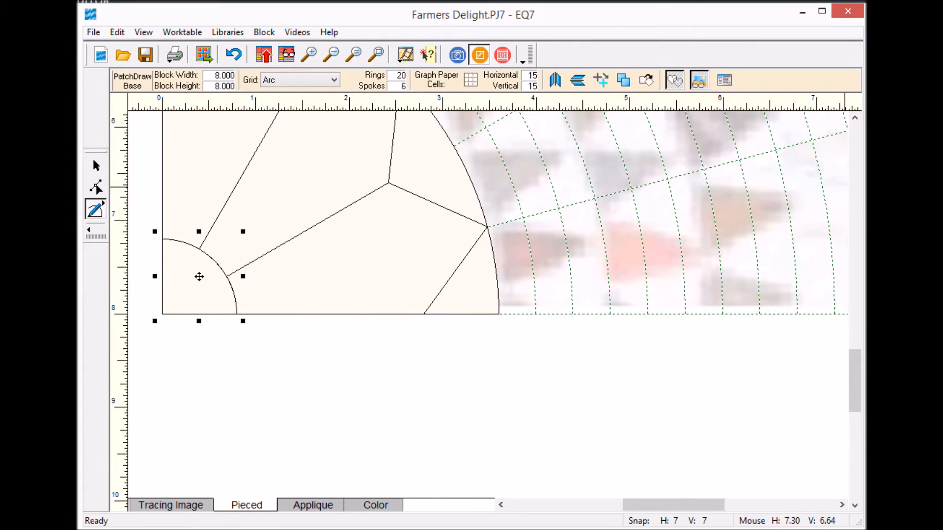
Step: Set the arc grid to 14 spokes and draw the first ring triangle, two grid cells wide and three rings high, at the block's left edge
drag(860, 390, 856, 363)
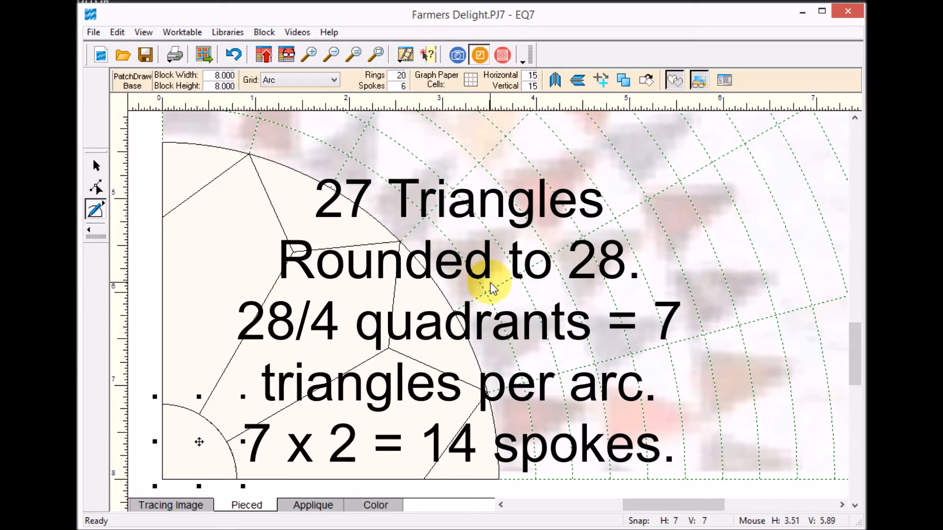
double_click(392, 89)
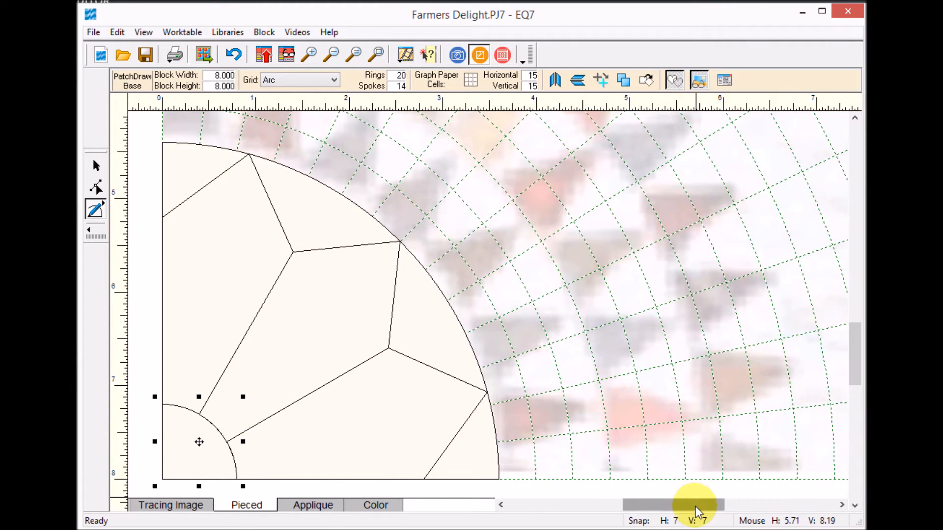
drag(697, 511, 680, 510)
drag(856, 356, 853, 333)
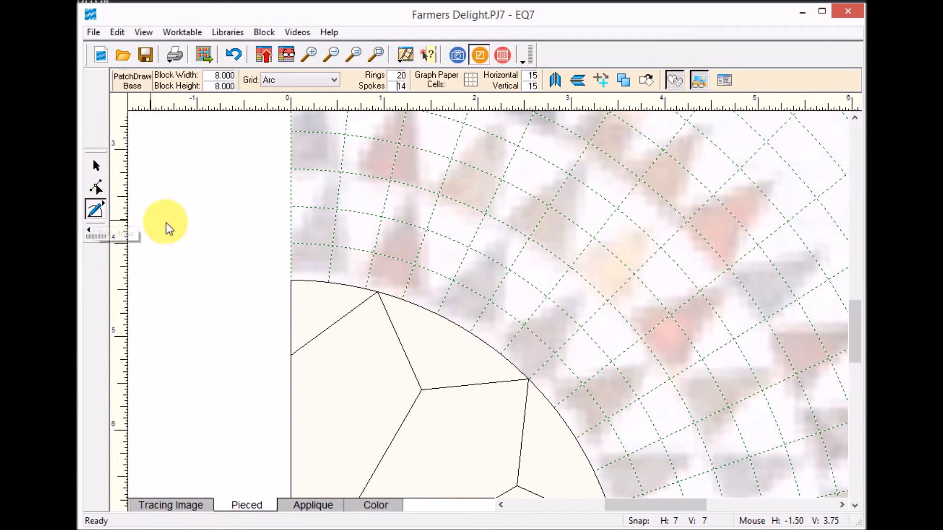
click(292, 282)
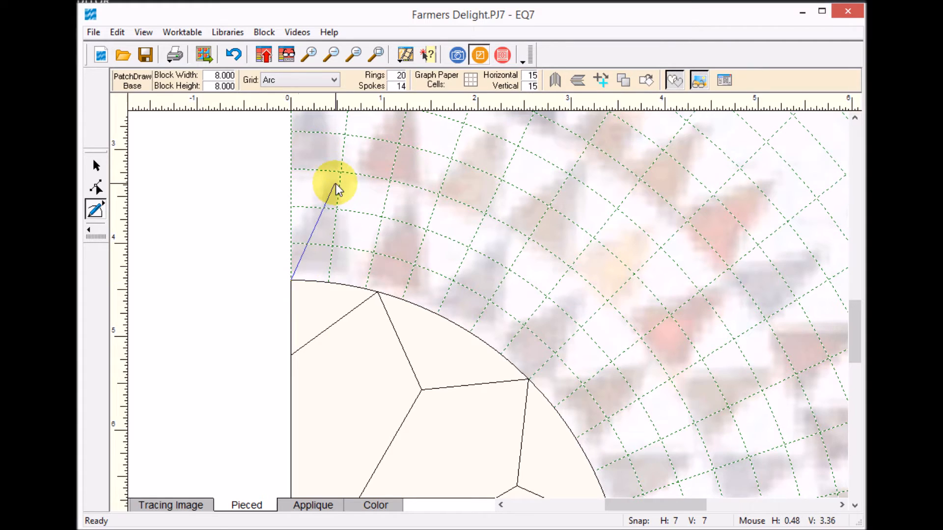
click(340, 173)
click(368, 290)
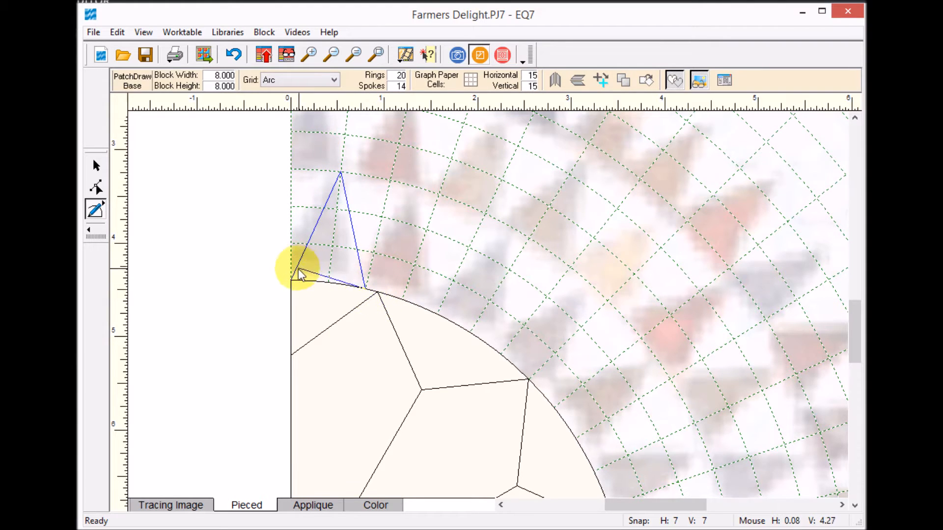
click(293, 281)
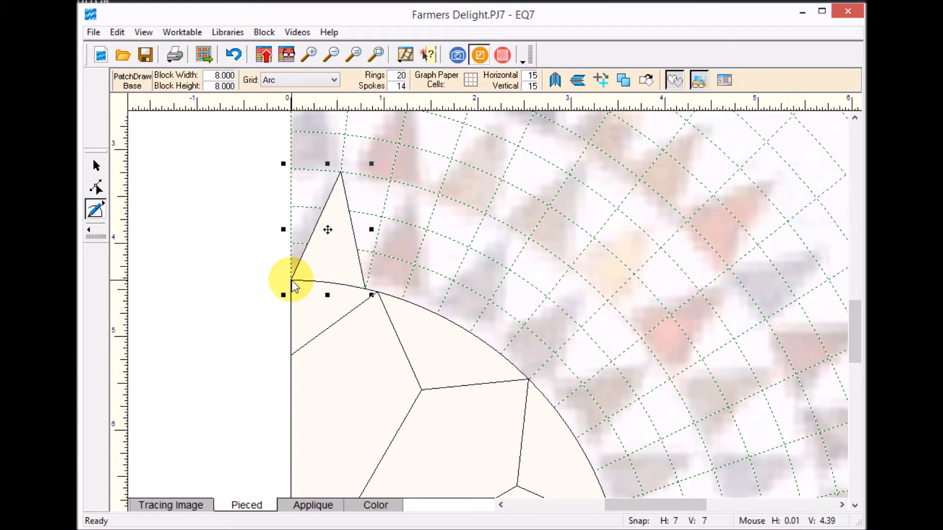
Step: Draw an inverted triangle beside the first ring triangle, sharing its slanted side, with a two-cell-wide curved outer edge
click(340, 173)
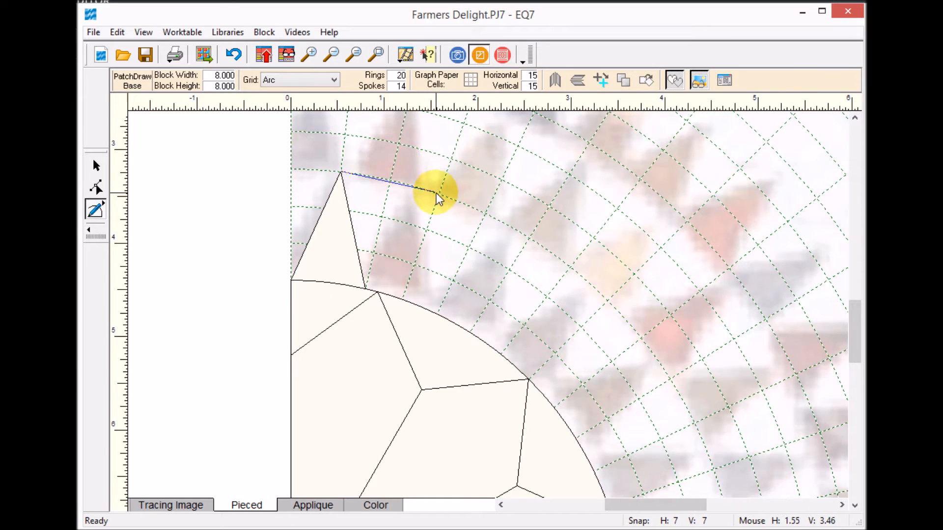
click(366, 288)
click(341, 174)
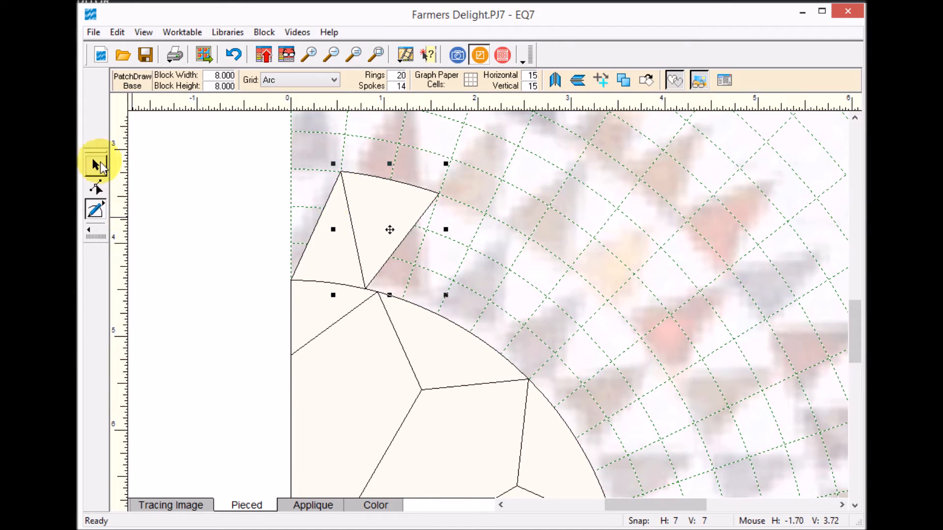
Step: Duplicate both ring triangles together, rotate the copy clockwise and fit it against the first pair
click(96, 167)
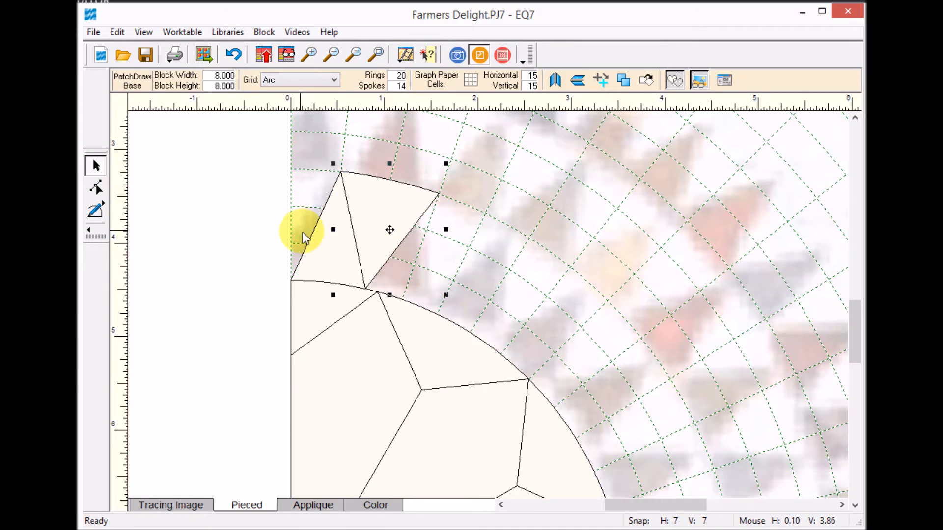
shift+click(311, 240)
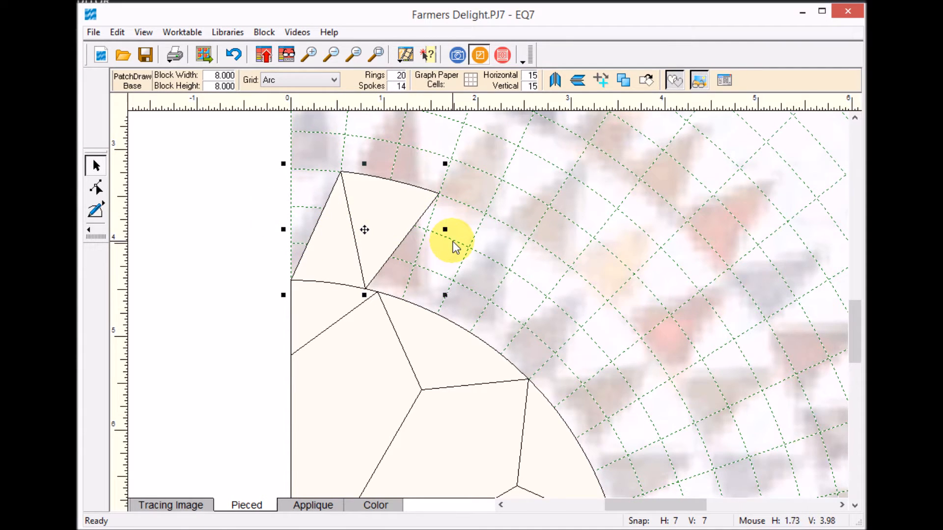
click(623, 79)
click(650, 84)
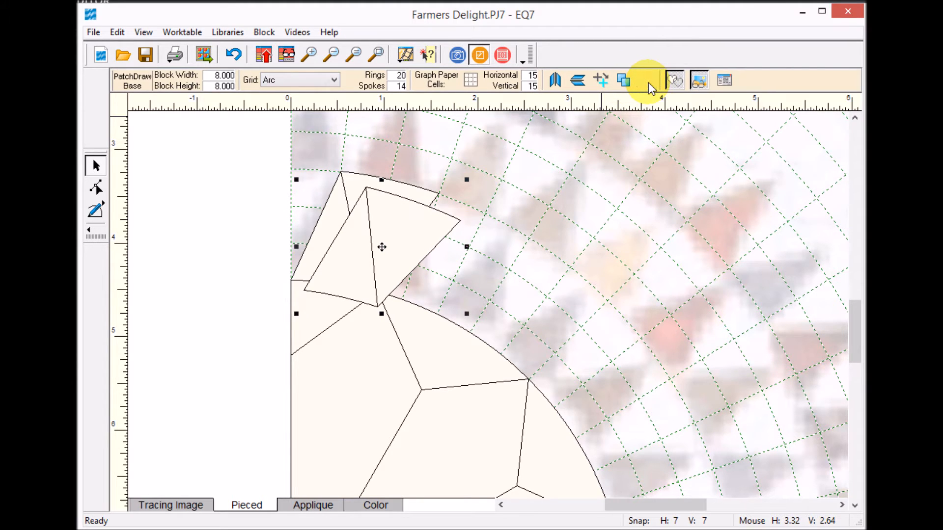
drag(381, 247, 449, 256)
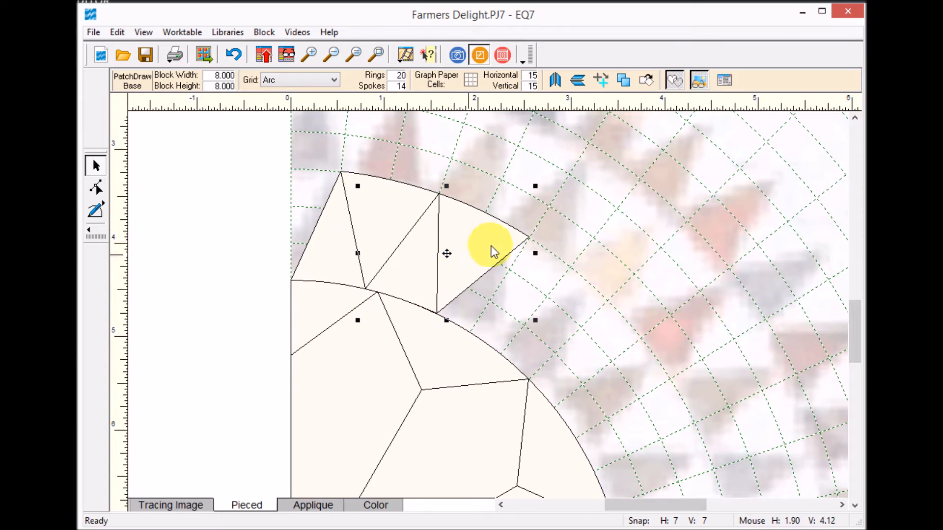
Step: Duplicate and rotate the triangle pair clockwise twice more, fitting the third and fourth pairs consecutively along the ring
click(623, 81)
click(649, 80)
click(468, 269)
drag(467, 269, 525, 294)
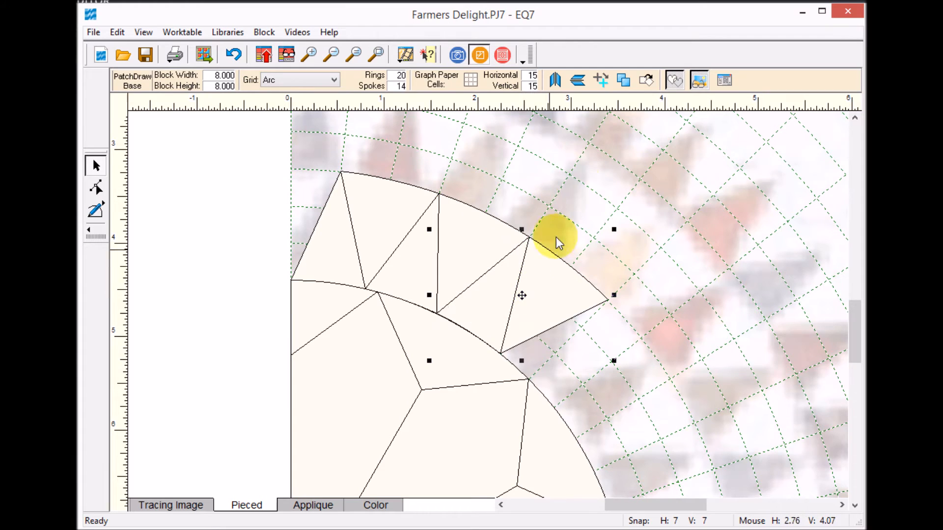
click(623, 80)
click(649, 80)
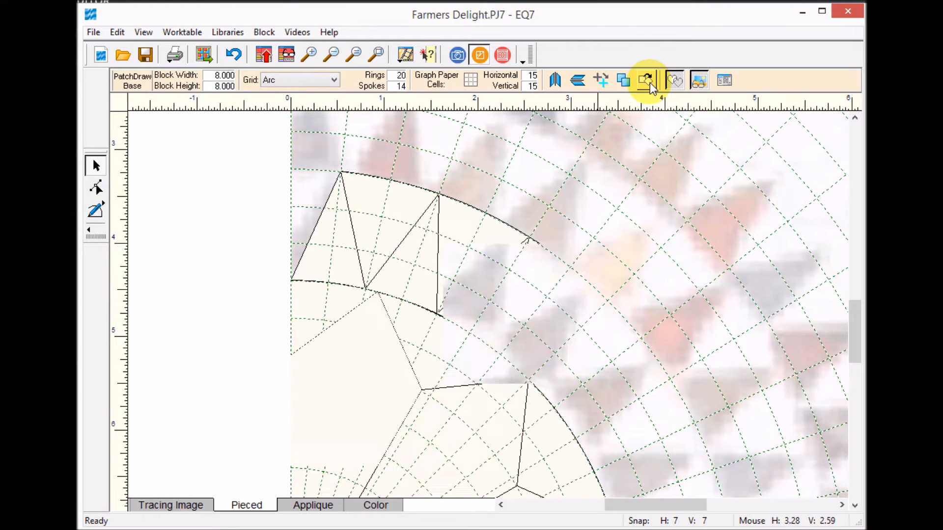
mouse_move(539, 313)
mouse_down()
mouse_move(590, 362)
mouse_move(585, 355)
mouse_up()
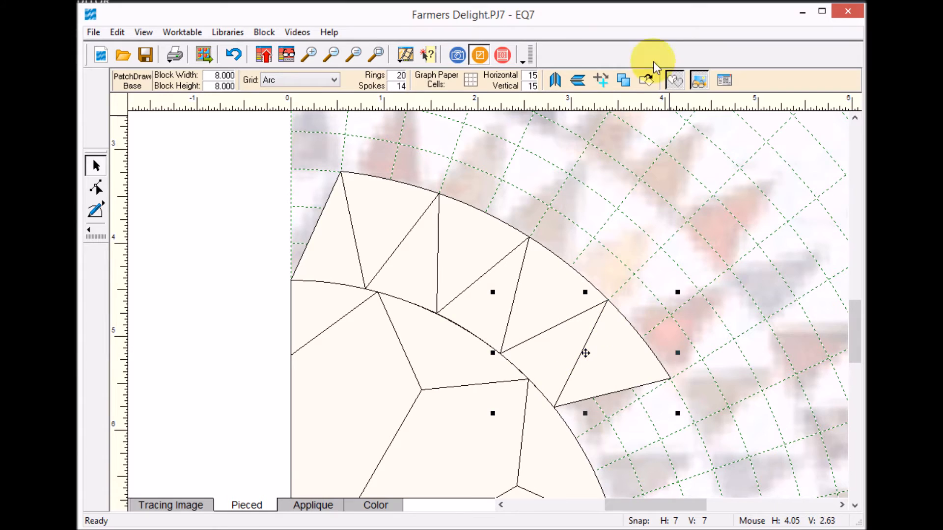
Step: Add the fifth and sixth triangle pairs along the ring, each a duplicate of the previous pair rotated clockwise
click(623, 81)
click(648, 81)
mouse_move(600, 372)
mouse_down()
mouse_move(625, 396)
mouse_move(634, 426)
mouse_up()
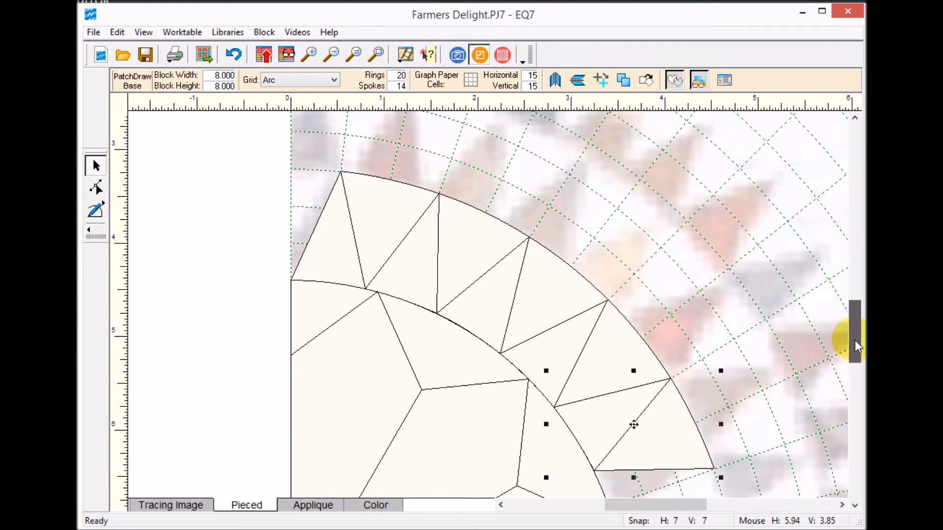
drag(855, 340, 856, 365)
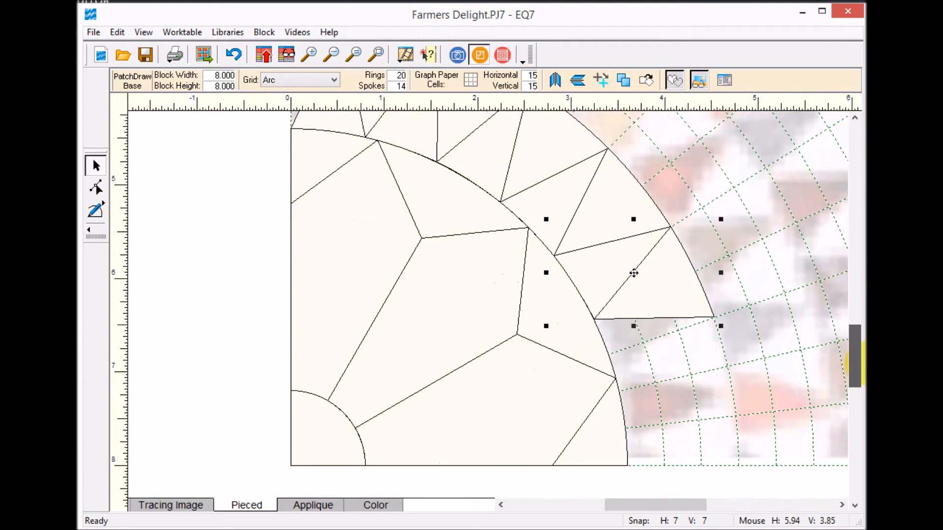
click(627, 82)
click(648, 81)
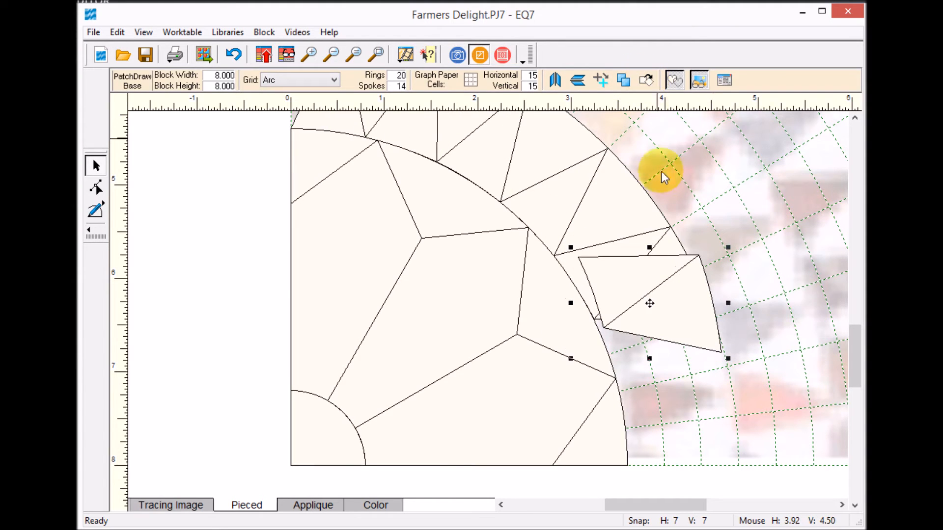
drag(653, 302, 669, 367)
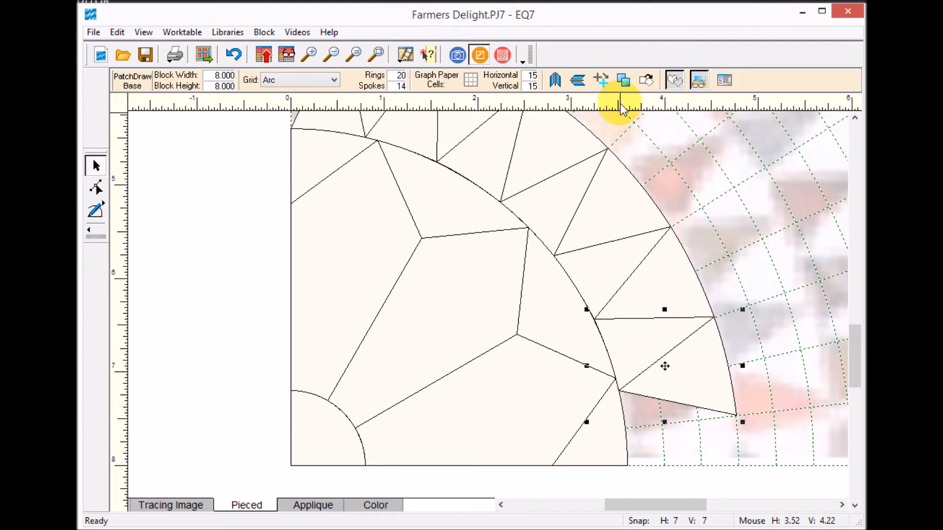
Step: Duplicate the sixth triangle pair, rotate the copy clockwise and fit it as the seventh pair, overhanging the block's bottom edge
click(623, 80)
click(647, 81)
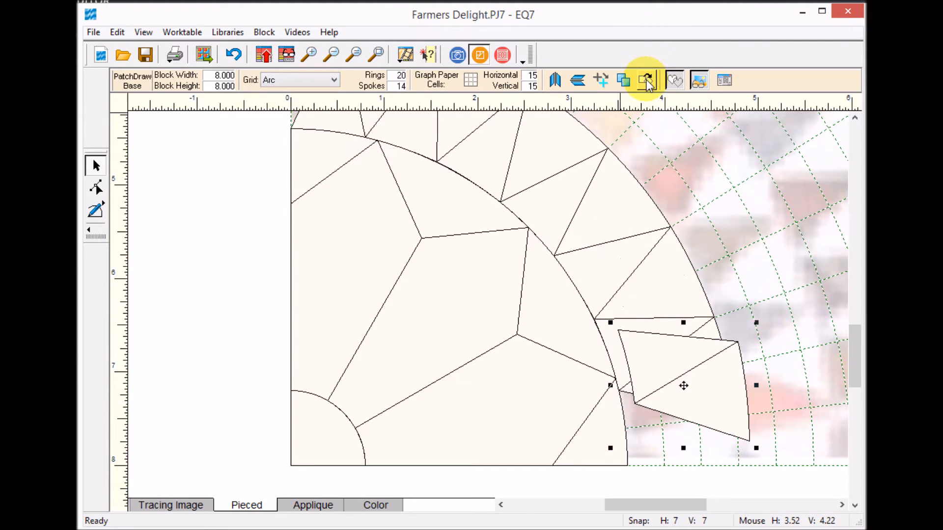
click(646, 81)
drag(684, 387, 678, 452)
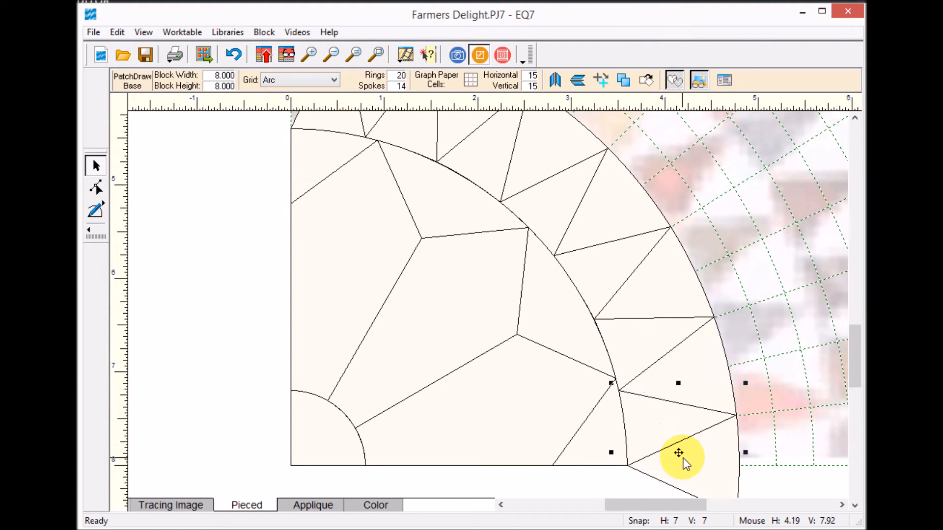
Step: Reshape the overhanging seventh triangle pair by moving its outer corner up onto the block's bottom edge
scroll(853, 346, down, 3)
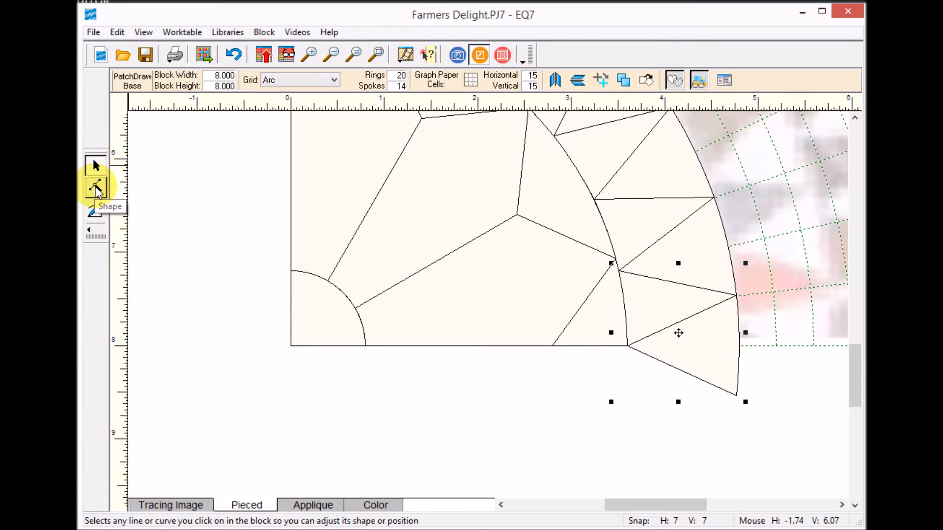
click(97, 191)
click(736, 384)
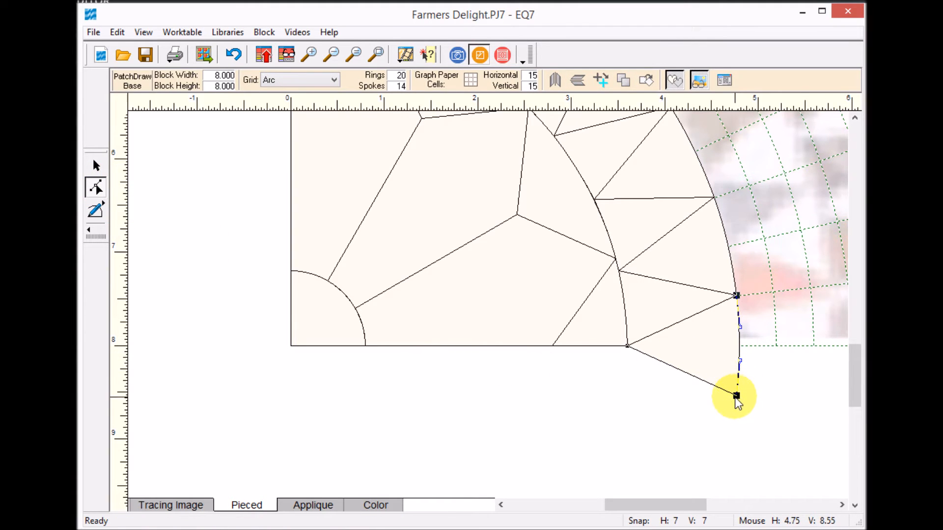
drag(738, 396, 739, 347)
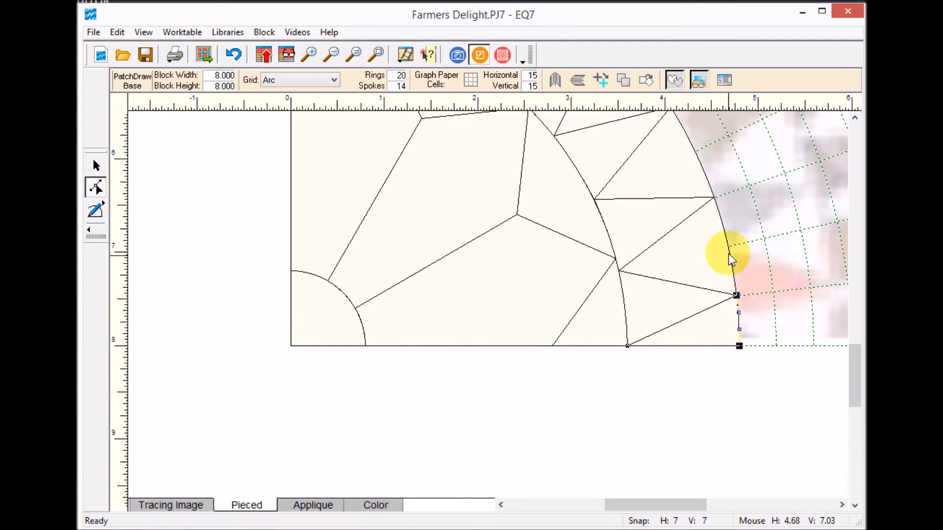
Step: Draw the half triangle patch that fills the gap between the ring's first triangle and the block's left edge
drag(858, 393, 858, 342)
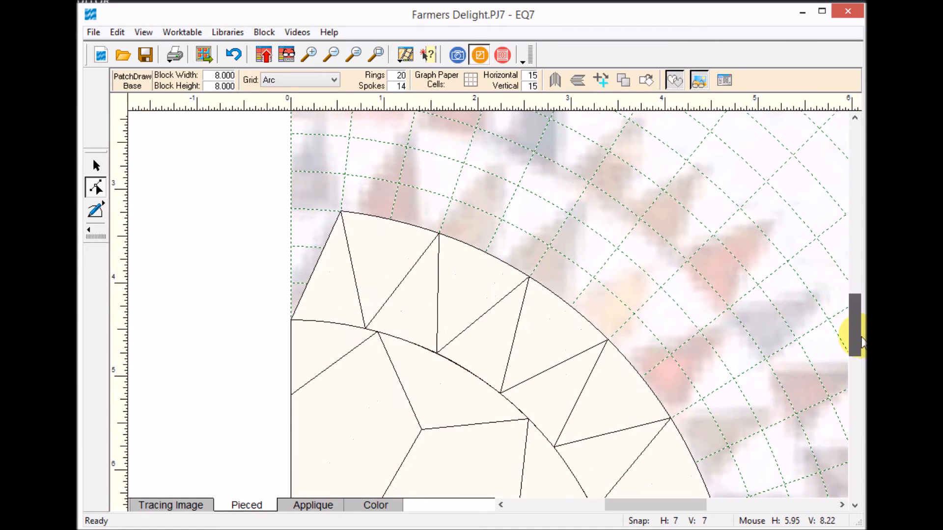
click(96, 210)
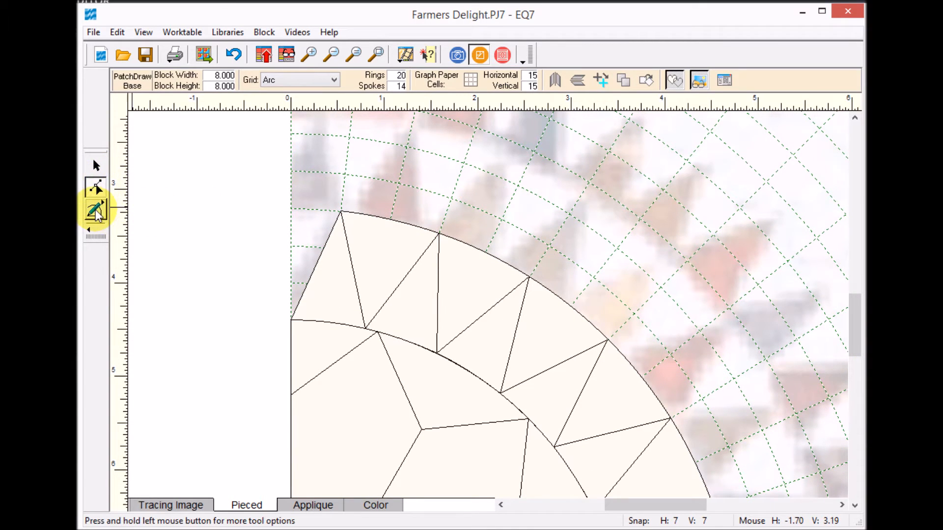
drag(291, 320, 291, 209)
mouse_move(291, 208)
mouse_down()
mouse_move(341, 211)
mouse_move(293, 320)
mouse_up()
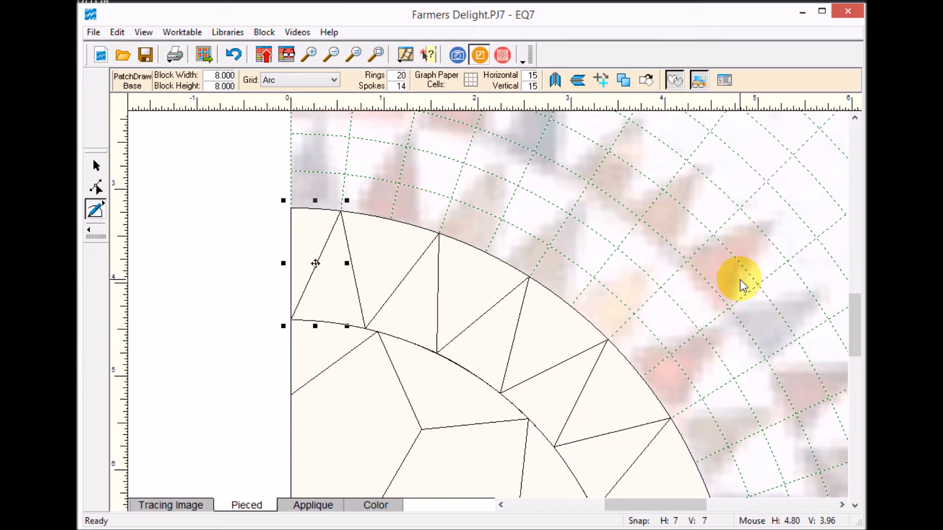
Step: Set the arc grid's spokes to 18 for the second triangle ring
mouse_move(854, 319)
mouse_down()
mouse_move(855, 344)
mouse_move(855, 320)
mouse_up()
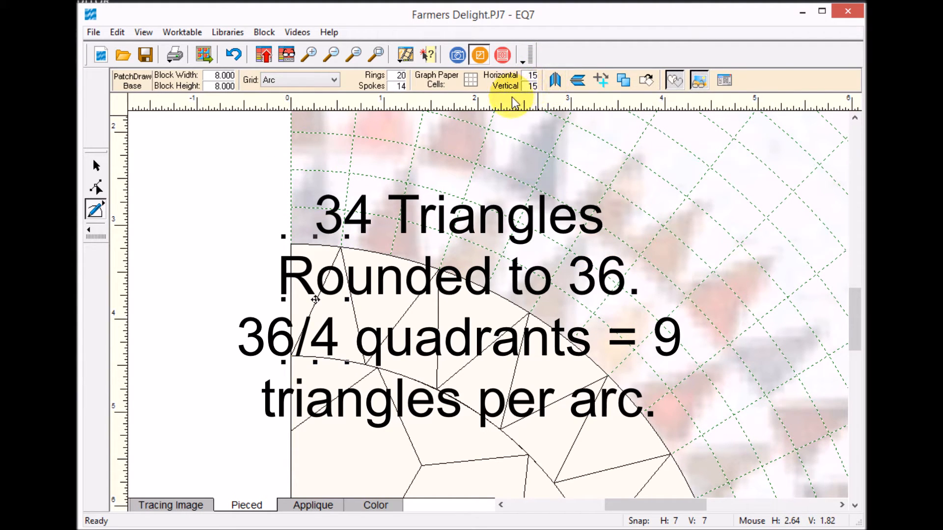
double_click(394, 89)
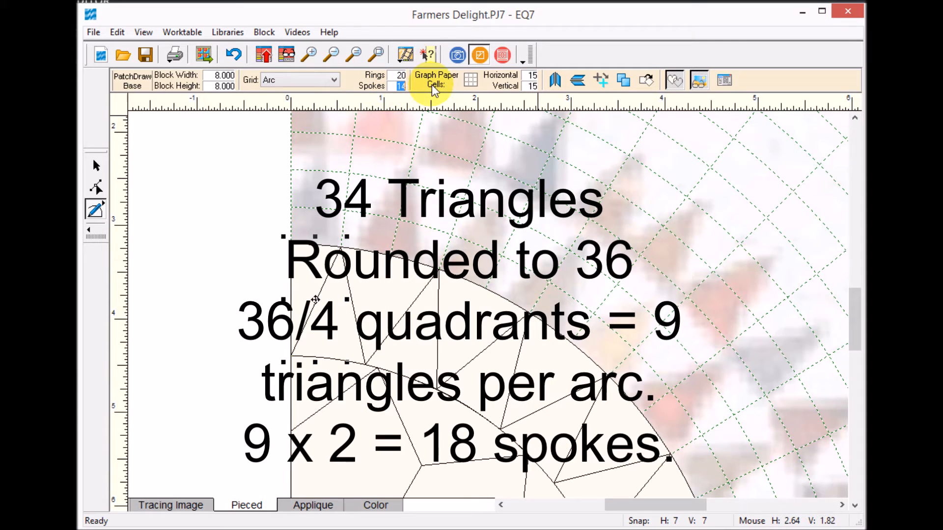
text(18)
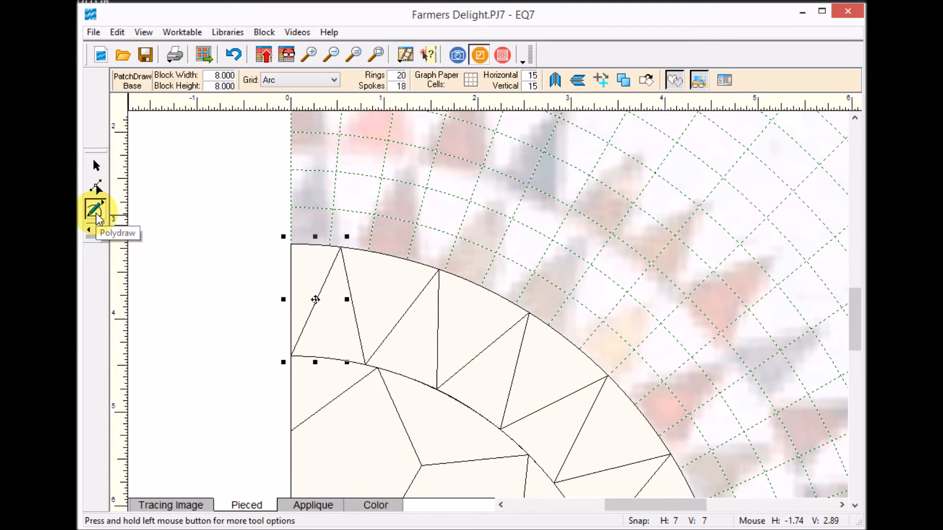
Step: Draw the second ring's first triangle with its base on the first ring, plus the inverted triangle beside it
click(291, 244)
click(339, 135)
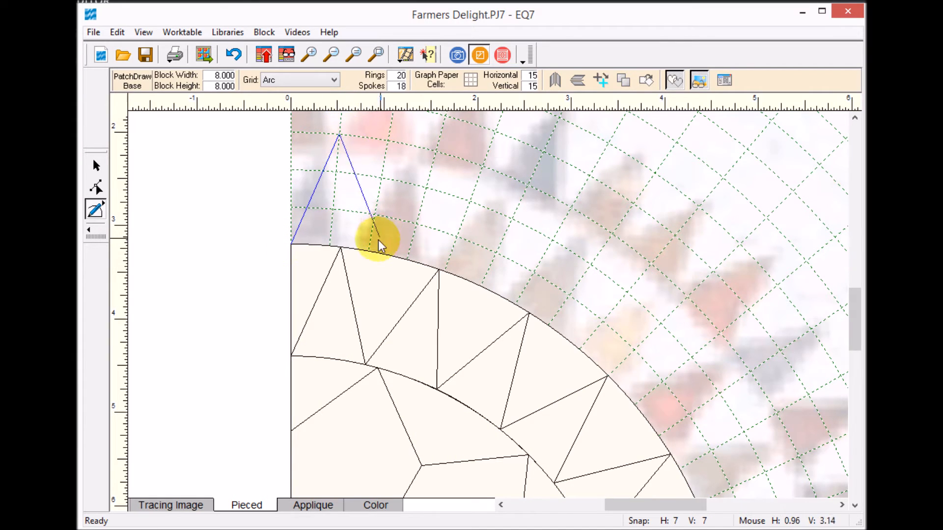
click(368, 251)
click(294, 243)
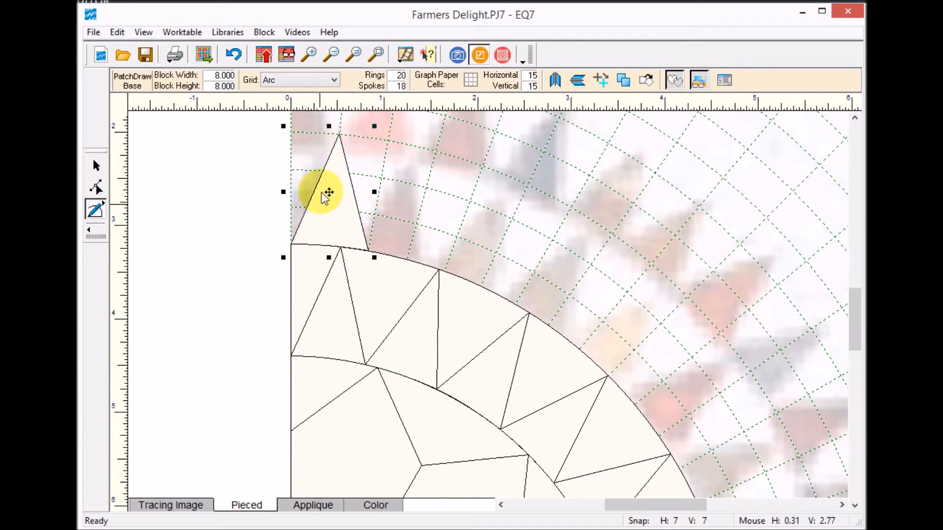
click(340, 134)
click(436, 150)
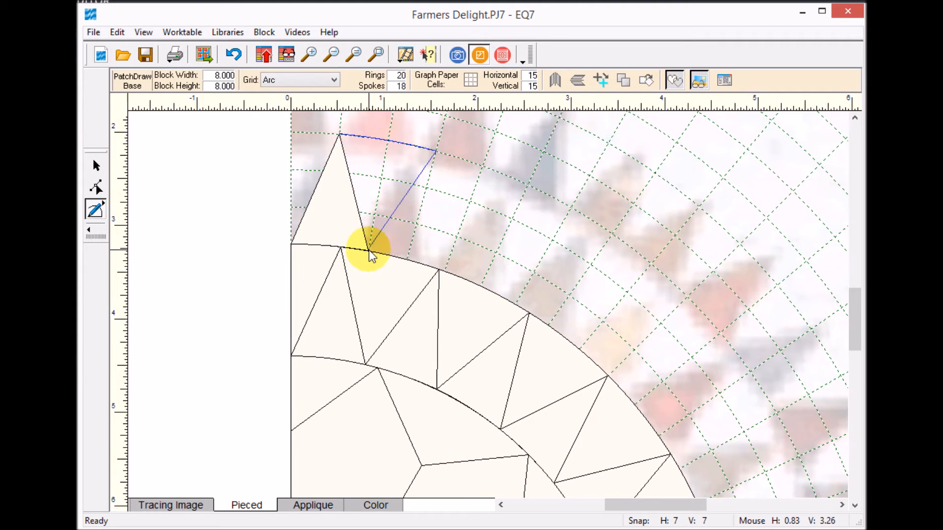
click(369, 250)
click(339, 135)
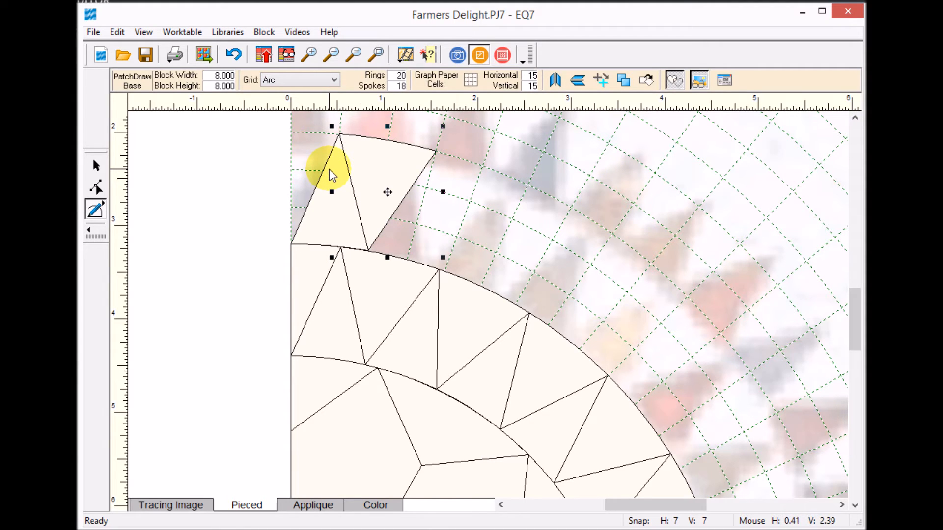
Step: Duplicate both second-ring triangles together, rotate the copy clockwise and fit it against the first pair
click(314, 199)
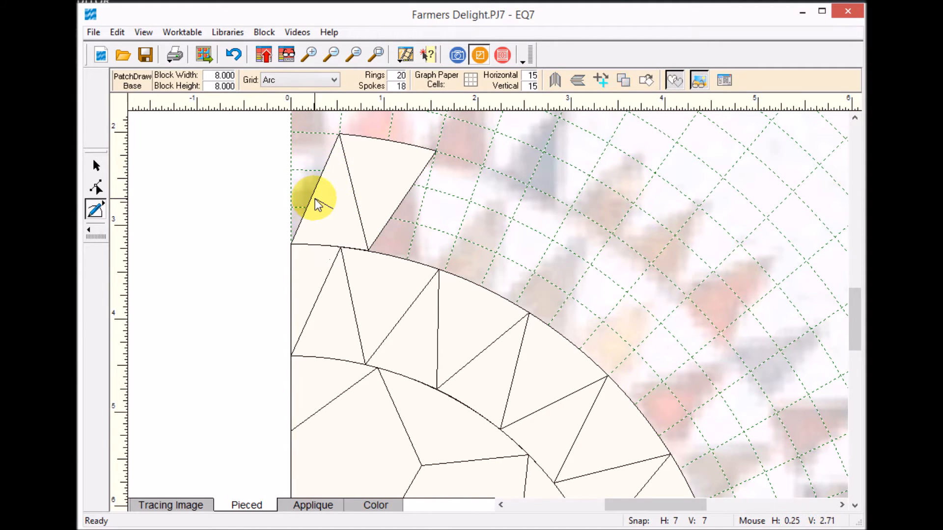
key(space)
click(315, 199)
click(647, 80)
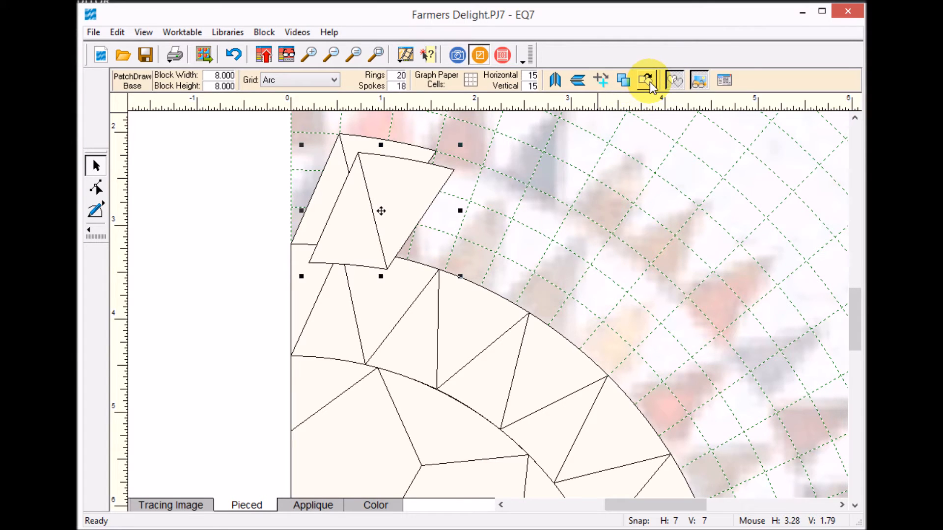
mouse_move(380, 211)
mouse_down()
mouse_move(450, 213)
mouse_move(531, 248)
mouse_move(602, 293)
mouse_move(682, 368)
mouse_move(664, 352)
mouse_move(712, 419)
mouse_up()
Step: Add more triangle pairs along the second ring, each a duplicate of the previous pair rotated clockwise
click(624, 83)
click(648, 78)
click(647, 82)
click(649, 84)
click(649, 86)
click(627, 84)
click(649, 82)
click(649, 82)
click(623, 80)
double_click(647, 81)
Step: Complete the second ring with duplicated, clockwise-rotated triangle pairs until the last one overhangs the block's bottom edge
drag(854, 320, 854, 363)
click(624, 80)
click(647, 79)
click(647, 80)
mouse_move(734, 171)
mouse_down()
mouse_move(781, 321)
mouse_move(793, 414)
mouse_up()
click(624, 80)
click(647, 82)
click(647, 86)
click(623, 80)
click(648, 82)
drag(656, 505, 667, 505)
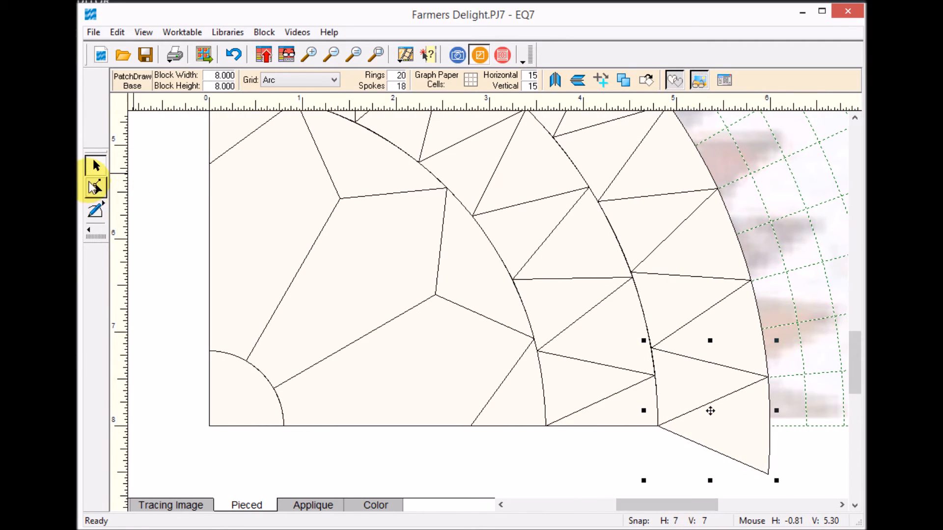
Step: Move the outer corner of the second ring's last triangle up onto the block's bottom edge
click(96, 189)
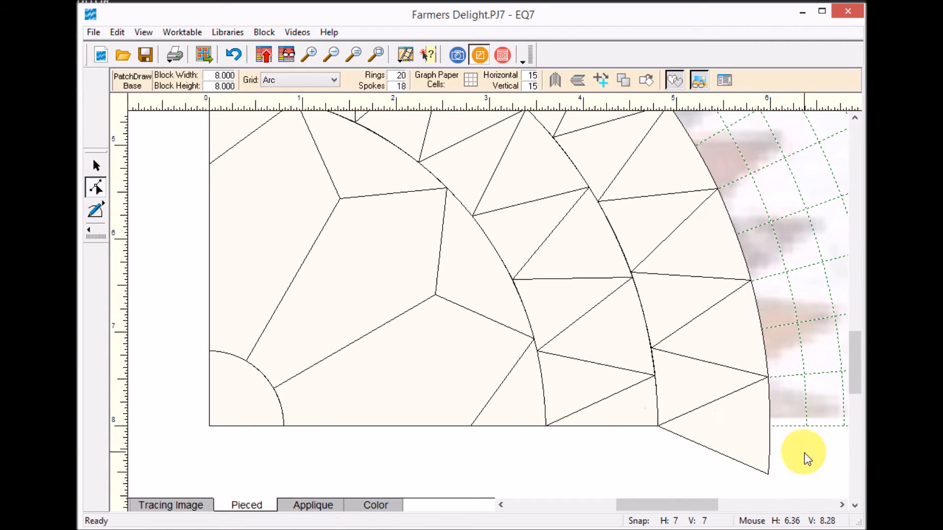
click(768, 474)
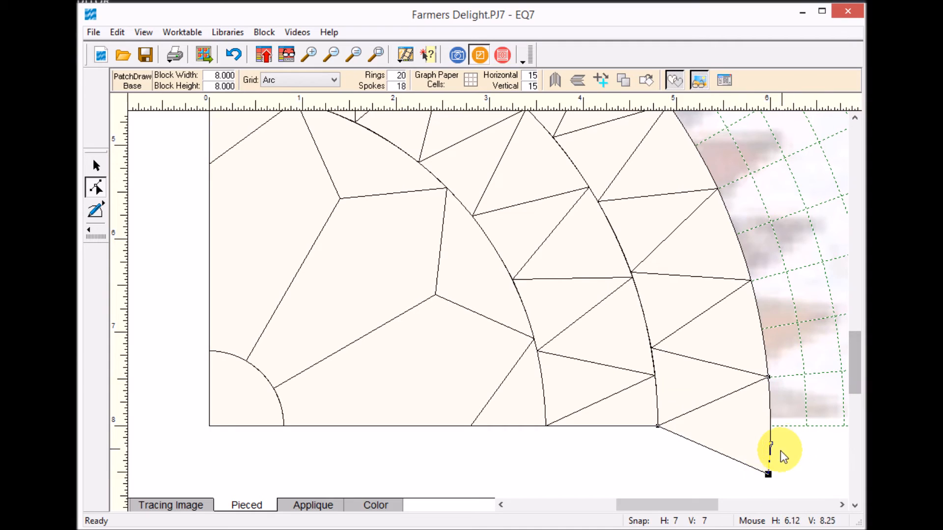
drag(769, 475, 770, 426)
Step: Draw the half triangle patch filling the second ring's gap along the block's left edge
drag(695, 505, 634, 505)
drag(854, 373, 855, 300)
click(98, 211)
click(668, 307)
click(710, 323)
double_click(667, 258)
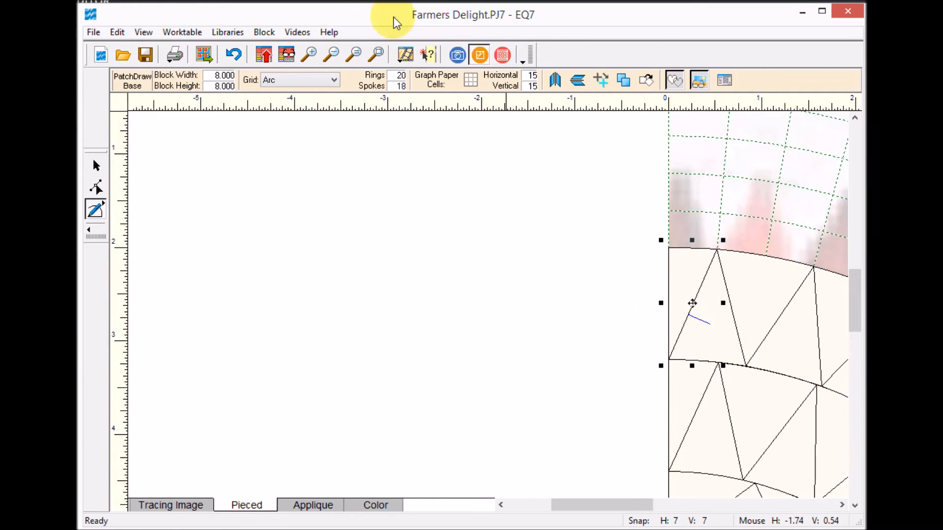
Step: Fit the whole block in view and set the arc grid's spokes to 22 for the third triangle ring
click(375, 54)
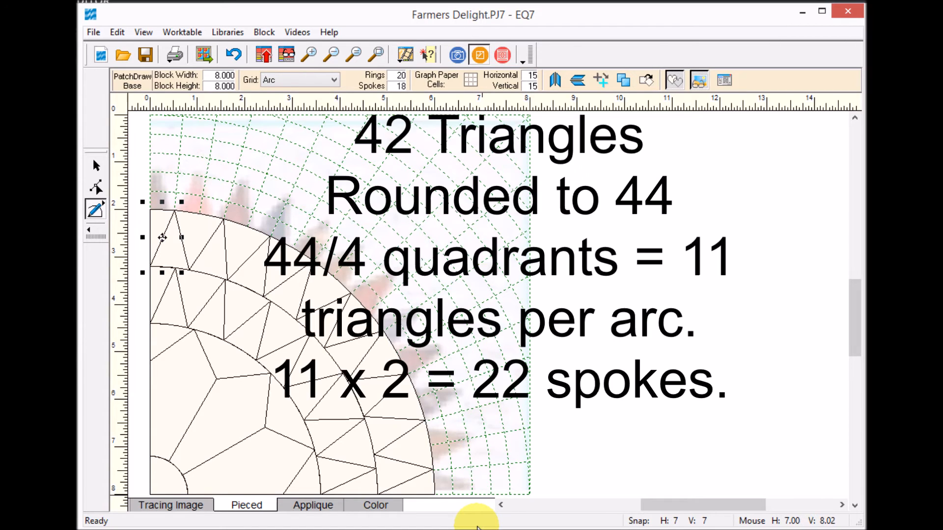
click(401, 87)
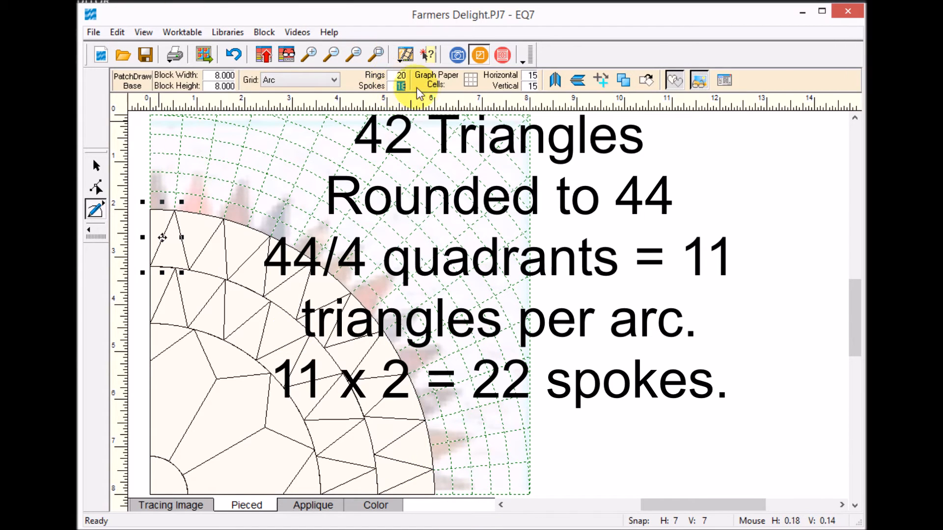
text(22)
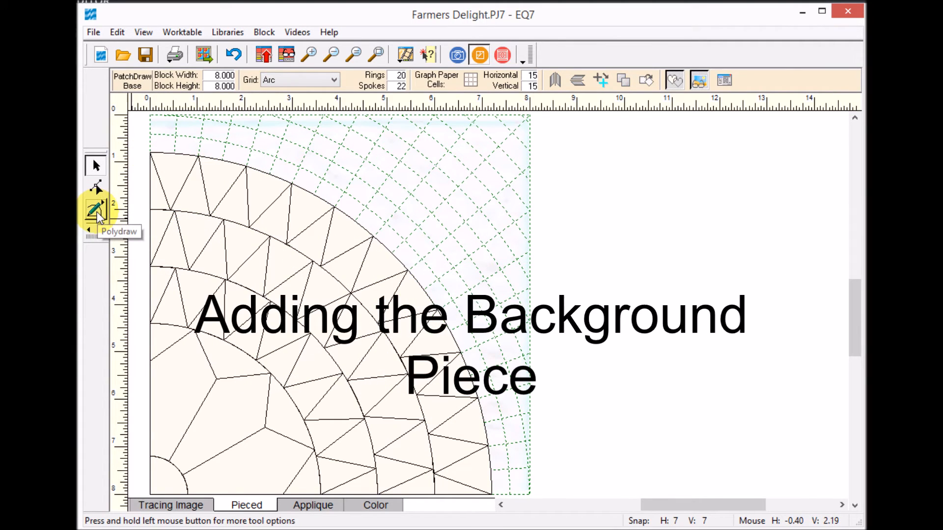
Step: Draw the background patch between the third ring's outer arc and the block's corners, and open the block for coloring
click(97, 211)
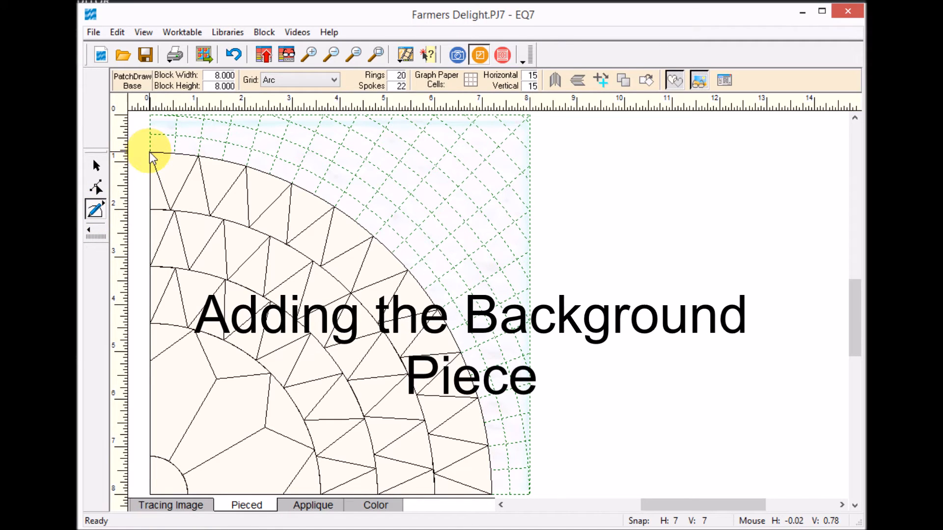
click(407, 270)
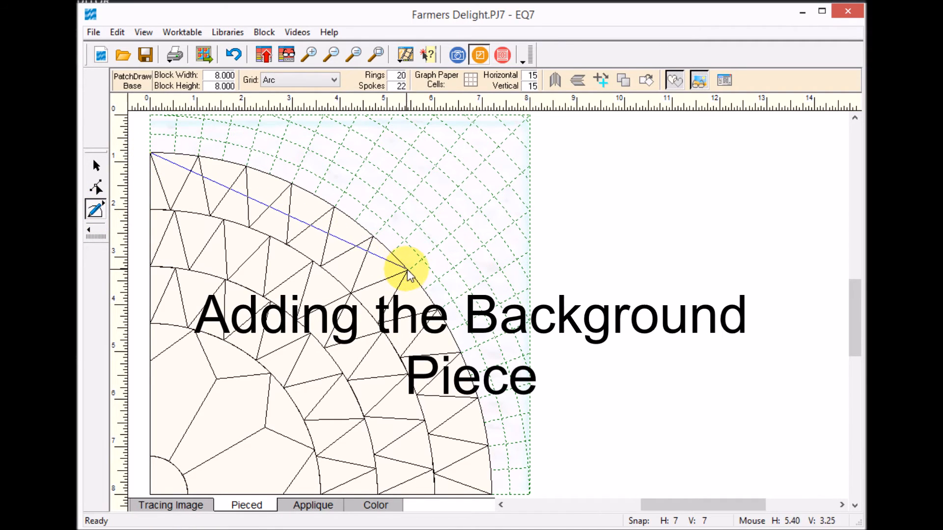
click(493, 495)
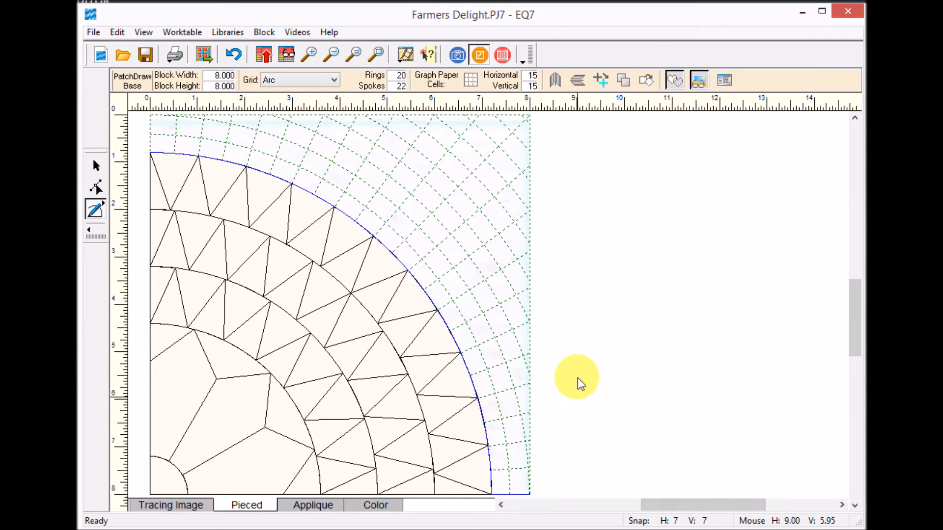
click(530, 116)
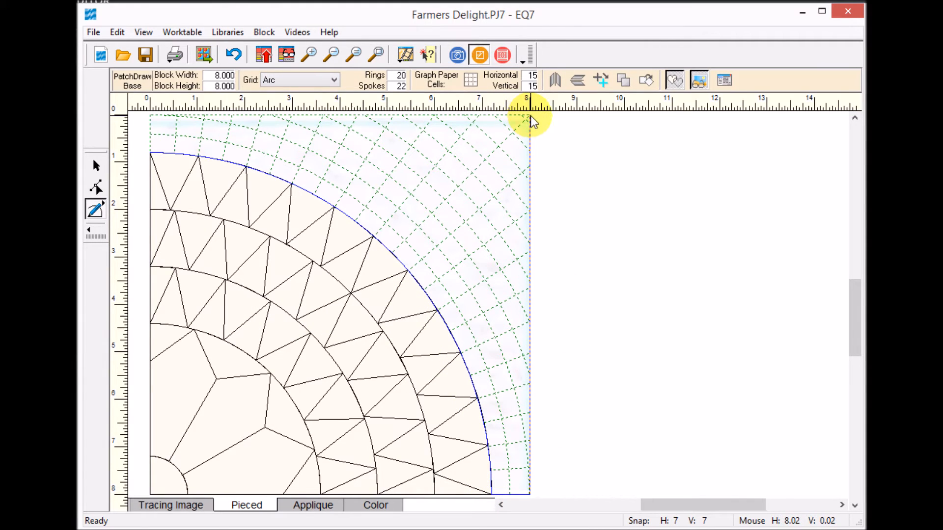
click(151, 116)
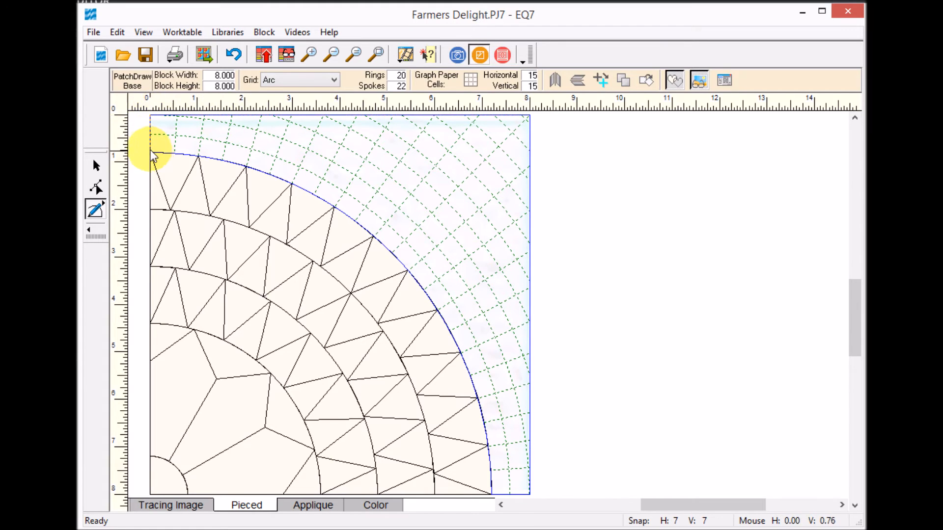
click(151, 153)
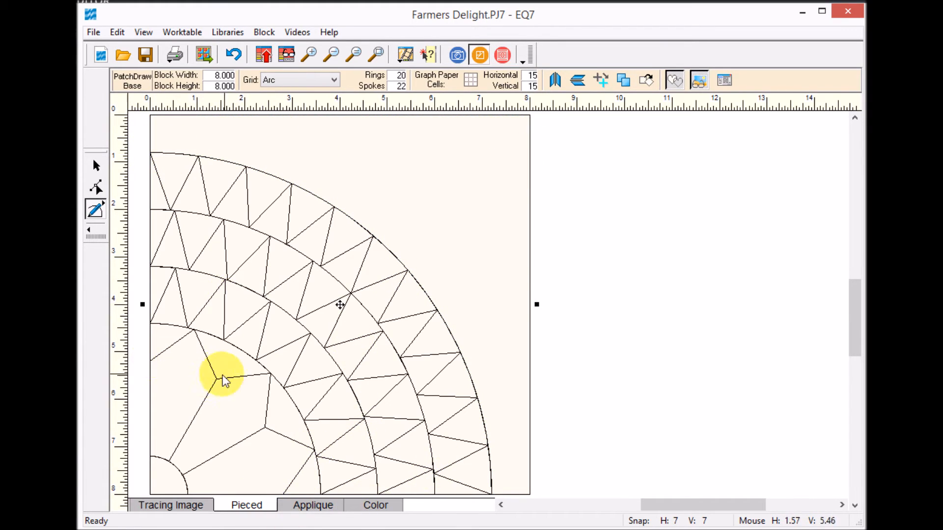
click(383, 507)
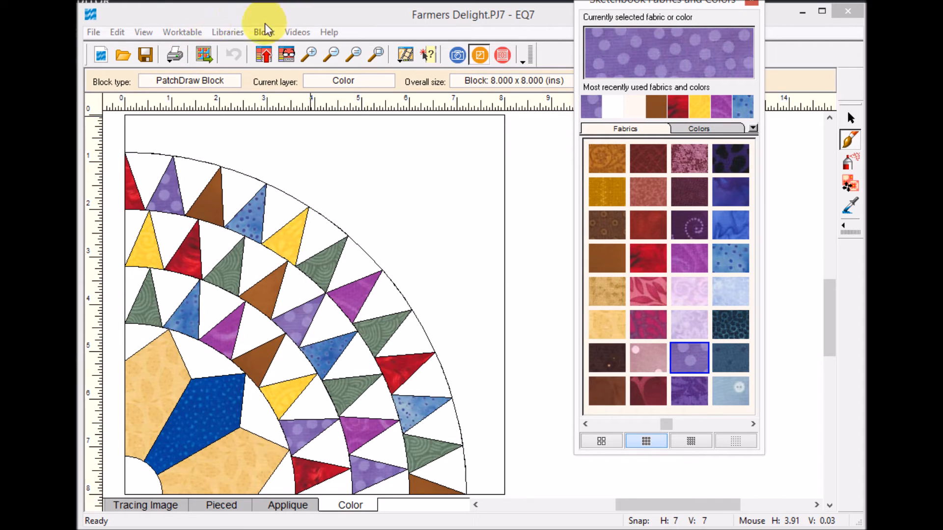
Step: Switch to the quilt worktable and start a new horizontal quilt, saving the current worktable quilt first
click(502, 55)
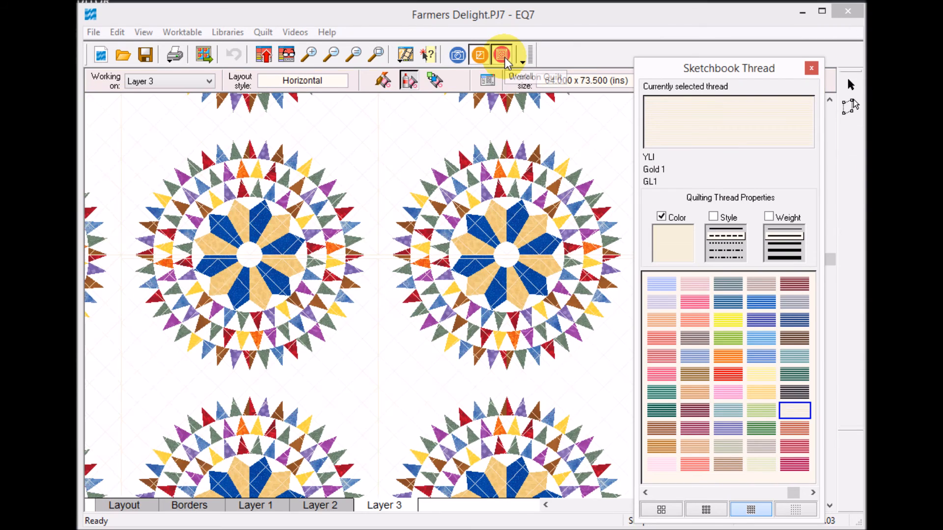
click(263, 32)
mouse_move(290, 52)
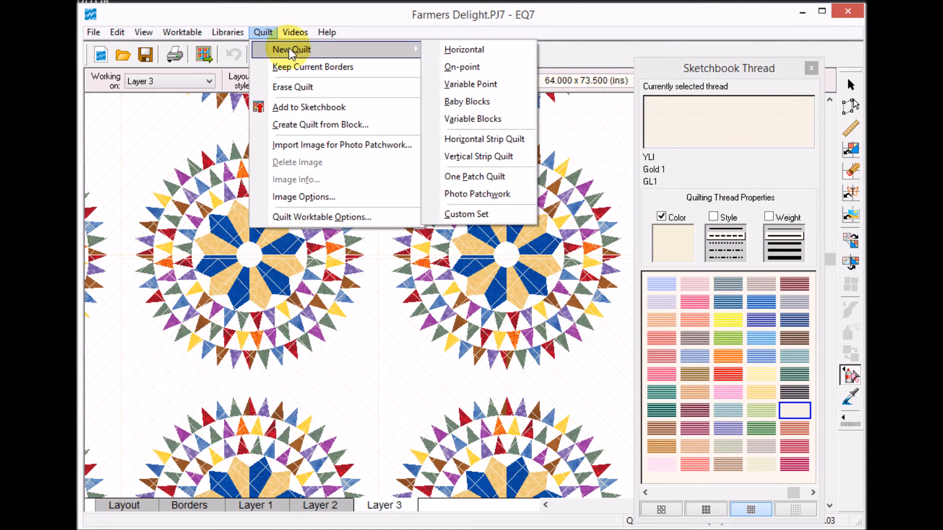
click(461, 49)
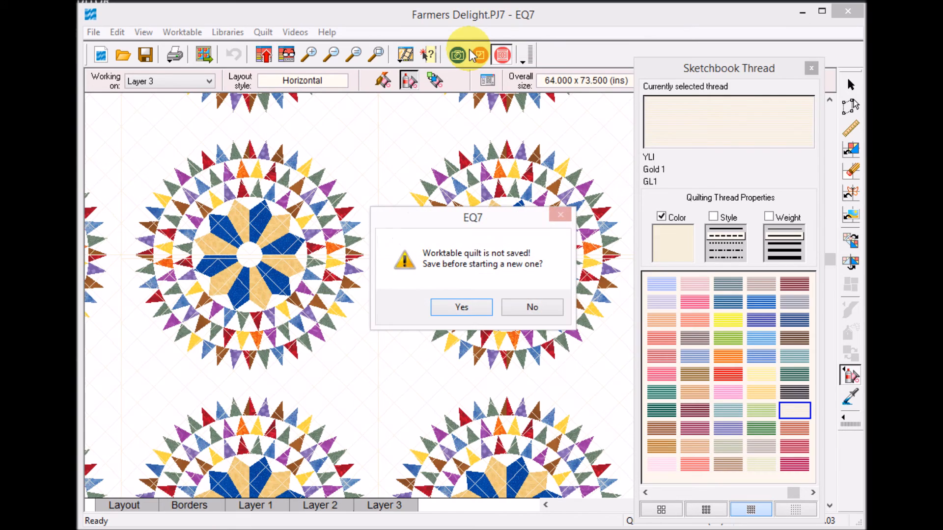
click(461, 306)
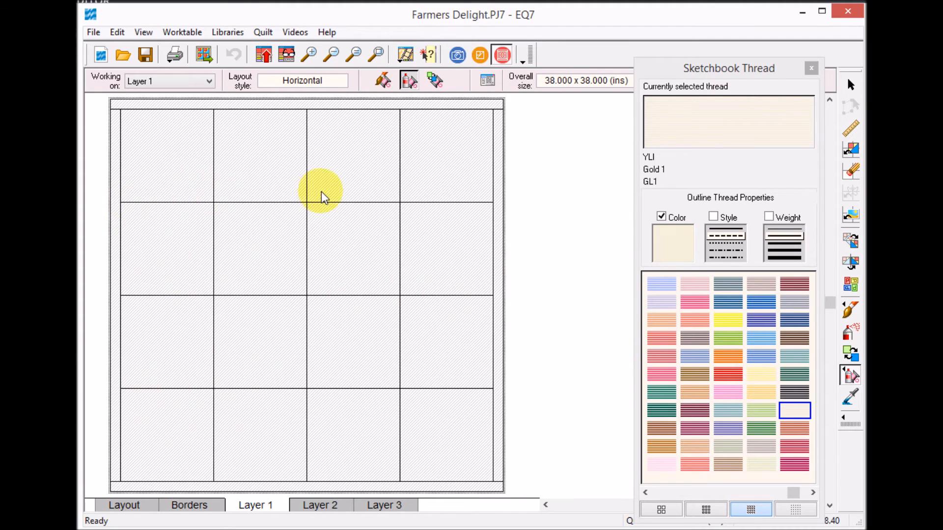
Step: Set the quilt layout's number of blocks to 8 horizontally and 9 vertically
click(125, 507)
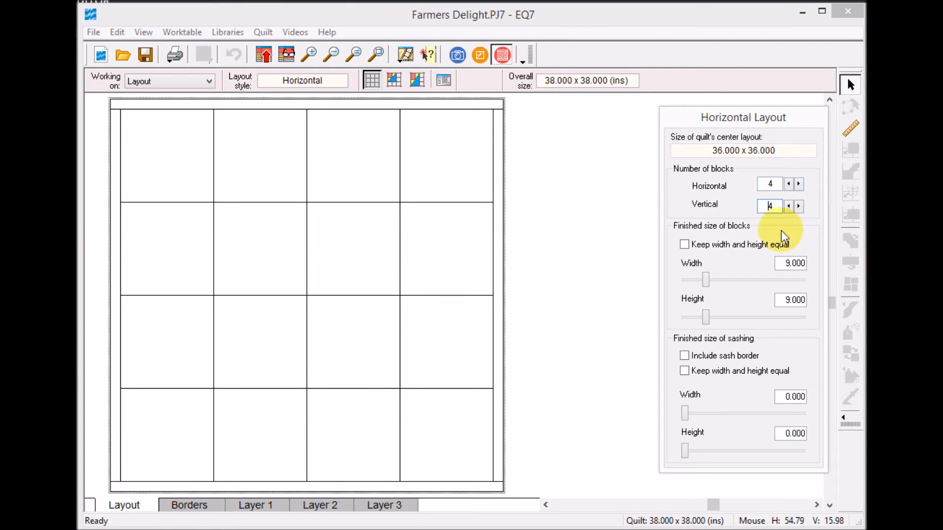
drag(763, 186, 793, 186)
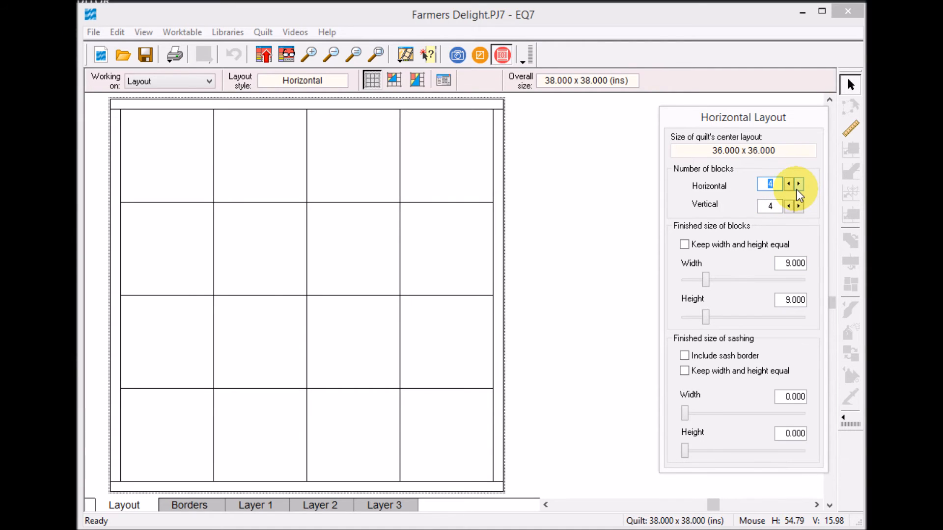
text(8)
drag(762, 207, 810, 211)
text(9)
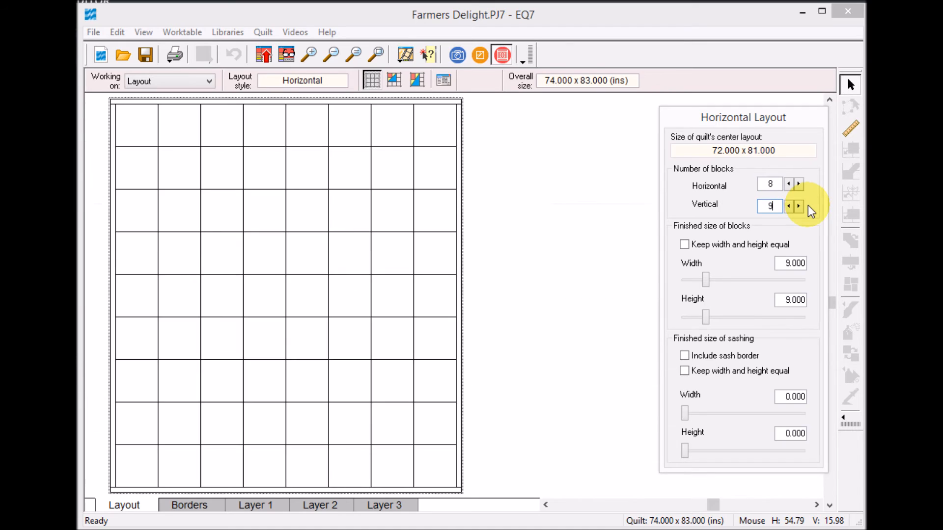
Step: Set the finished block size to a width of 8 and a height of 8
double_click(783, 264)
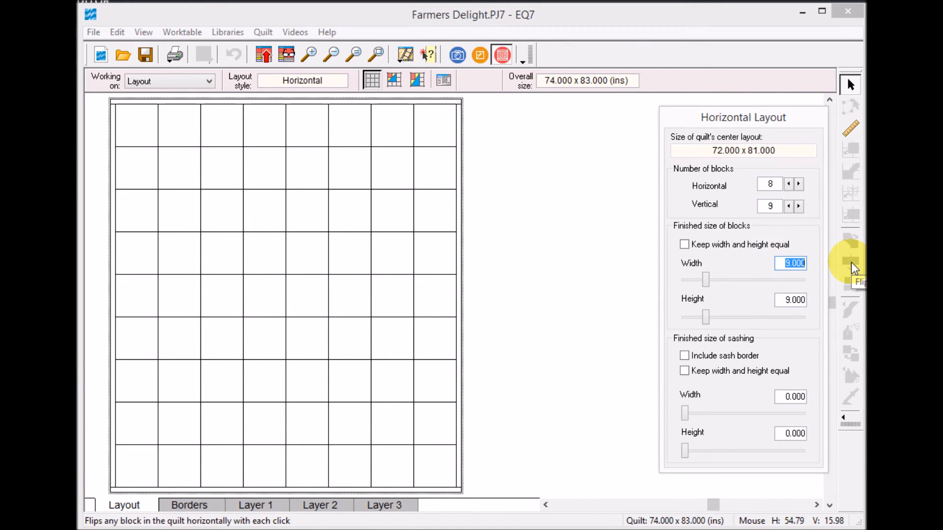
text(8)
key(Tab)
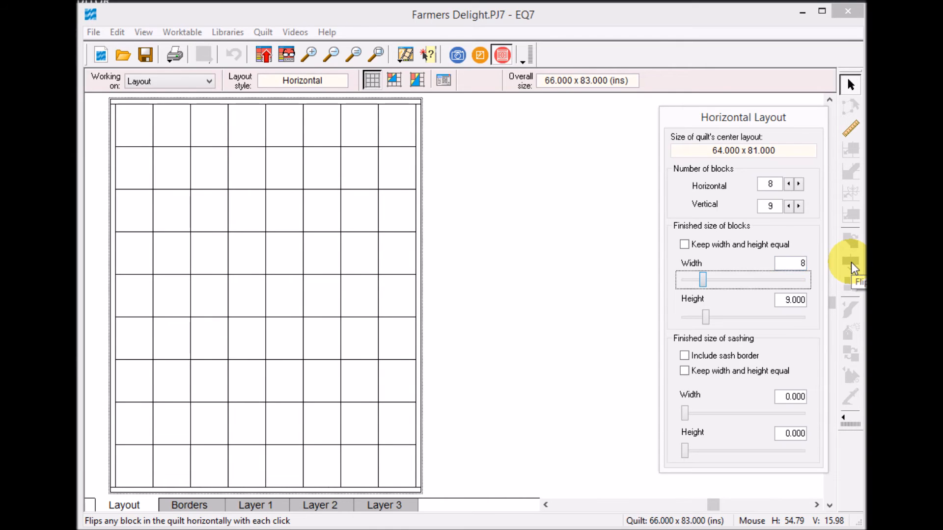
key(Tab)
text(8)
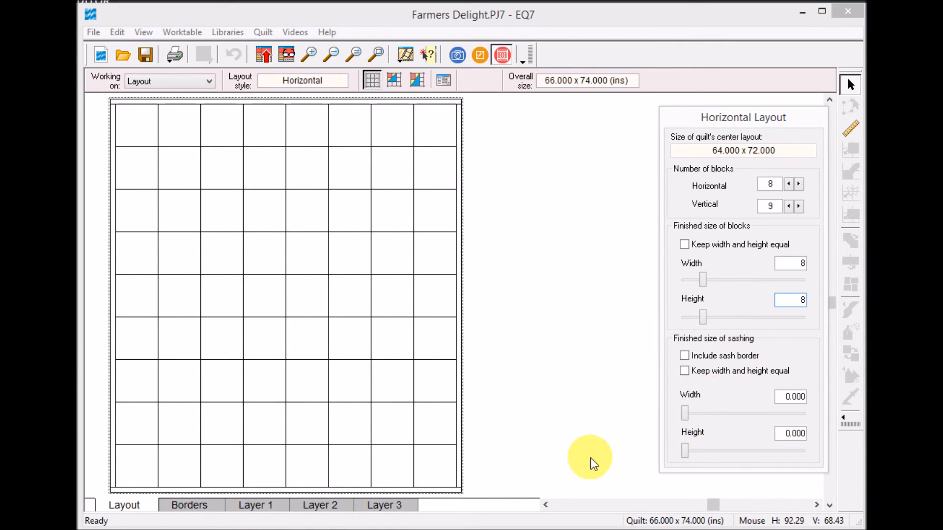
Step: Delete the quilt's border and return to Layer 1
click(195, 505)
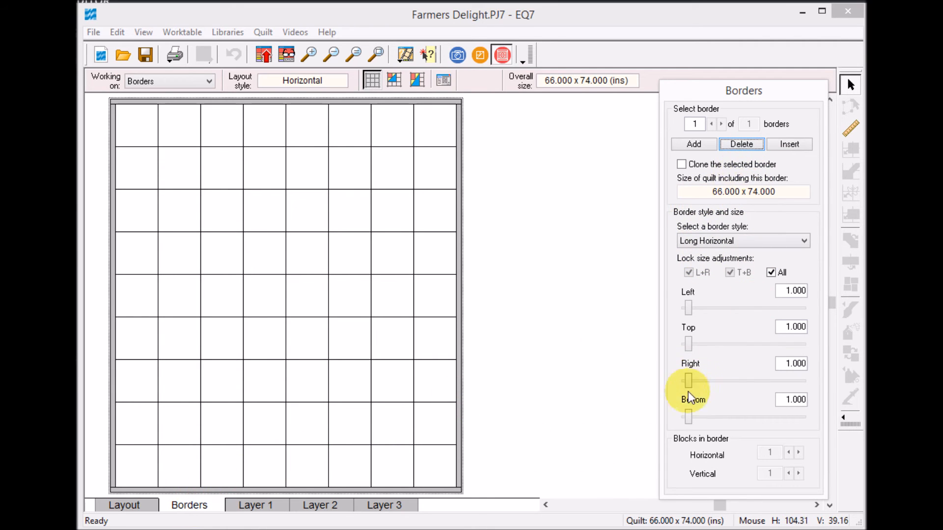
click(742, 144)
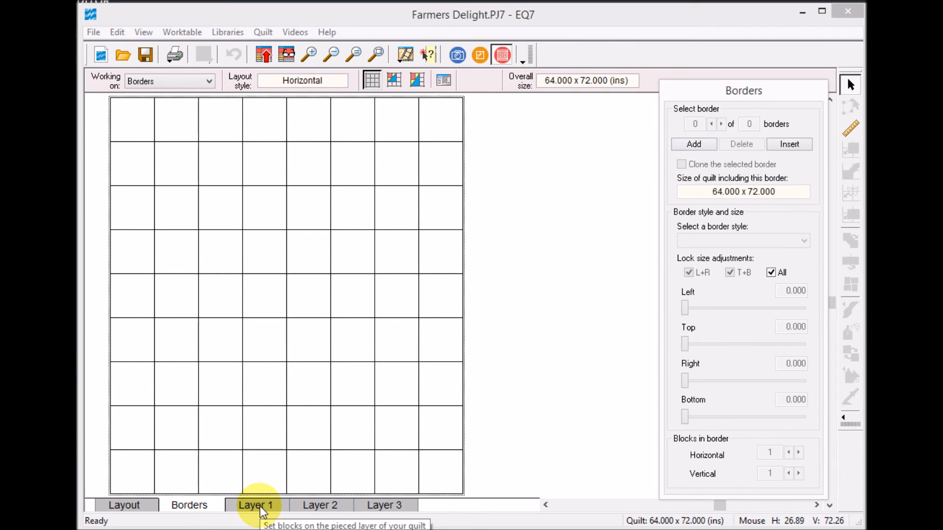
click(275, 504)
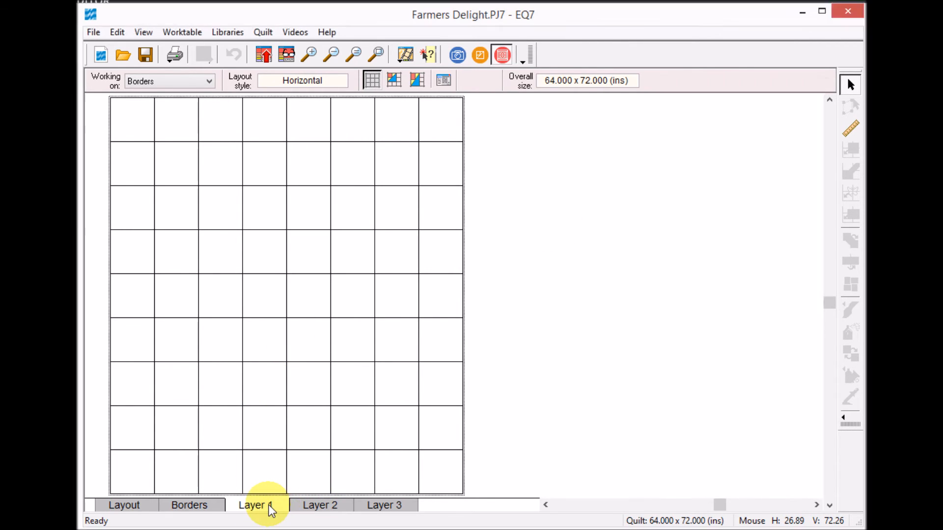
Step: Fill every block space in the quilt with the colored quarter block that has the background patch
click(809, 69)
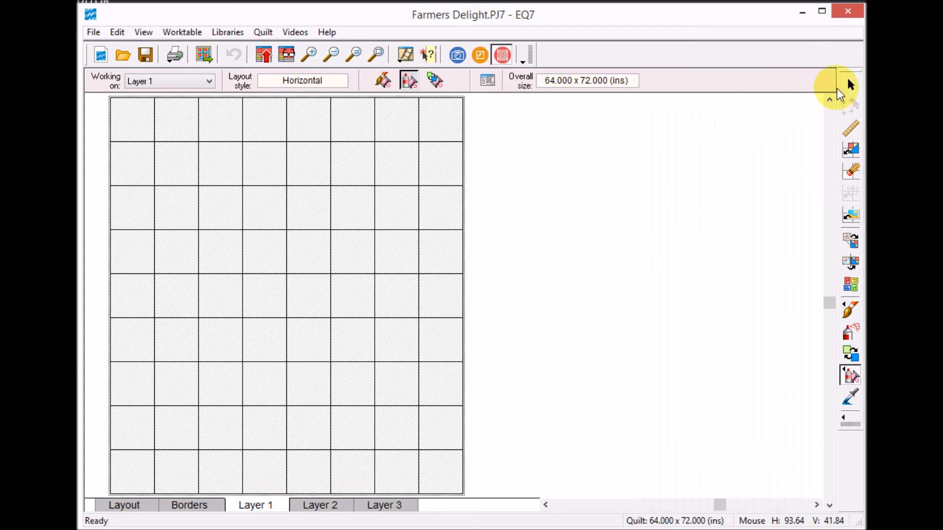
click(851, 152)
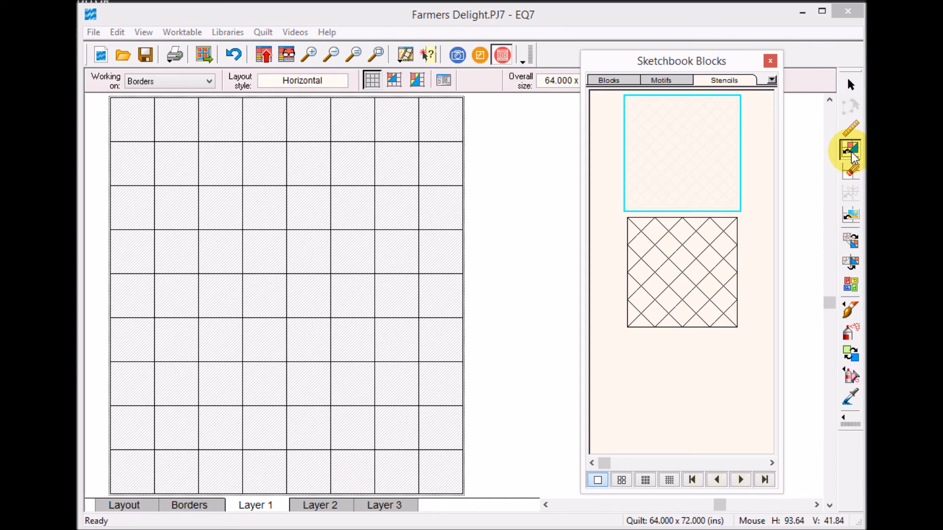
click(609, 79)
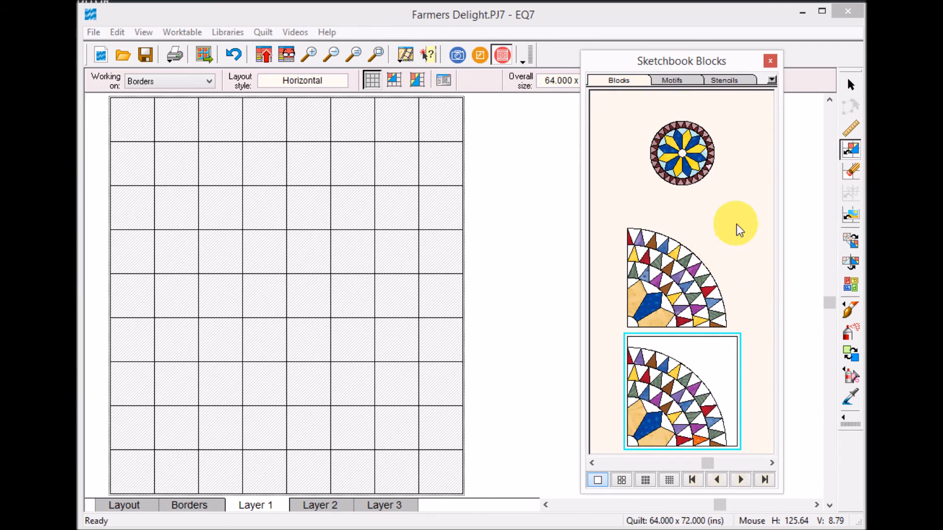
ctrl+click(137, 111)
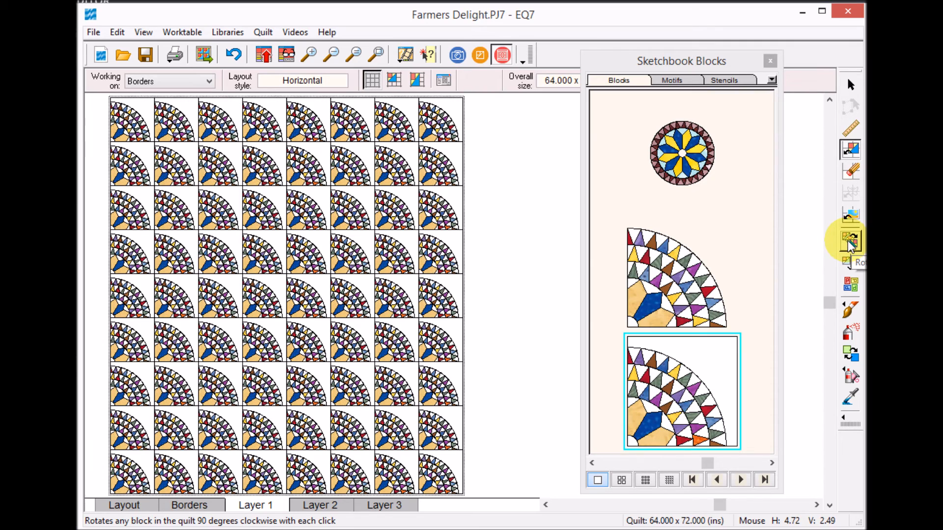
Step: Rotate every alternate block across the quilt so neighboring quarter blocks form half circles with their flat edges facing down
click(849, 241)
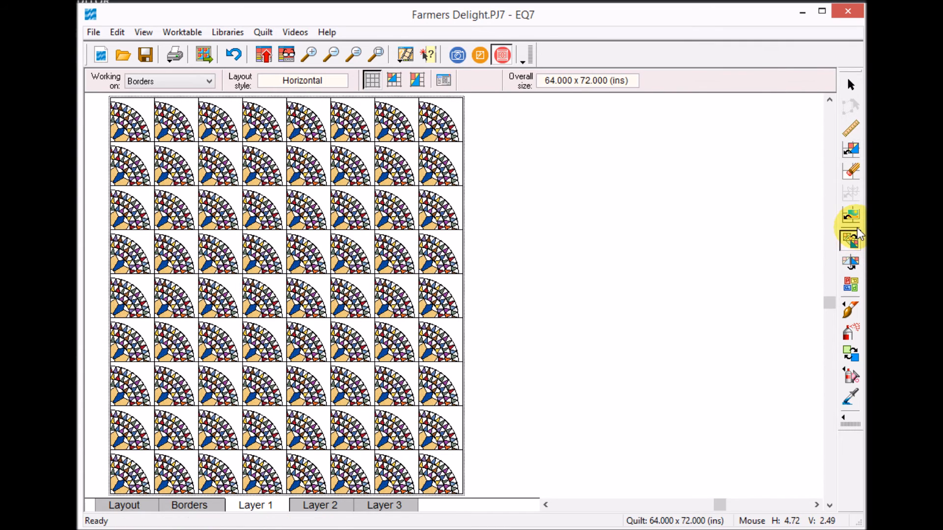
click(174, 127)
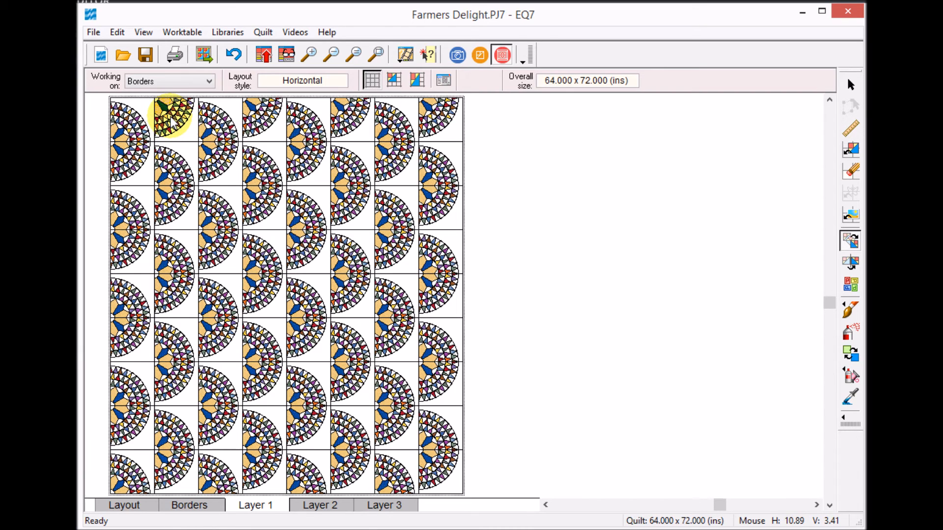
ctrl+click(171, 119)
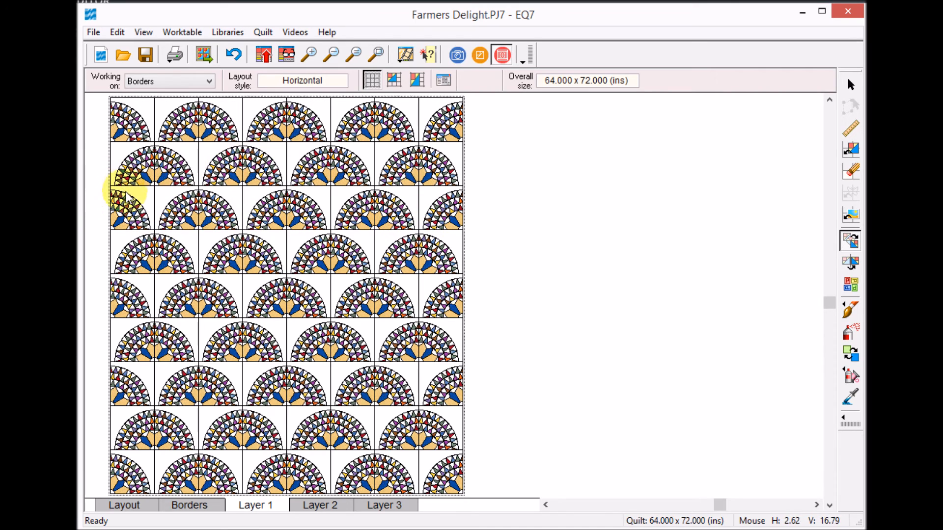
Step: Rotate the blocks in the third, fifth, seventh and ninth rows to complete full circles with the rows above them
click(121, 211)
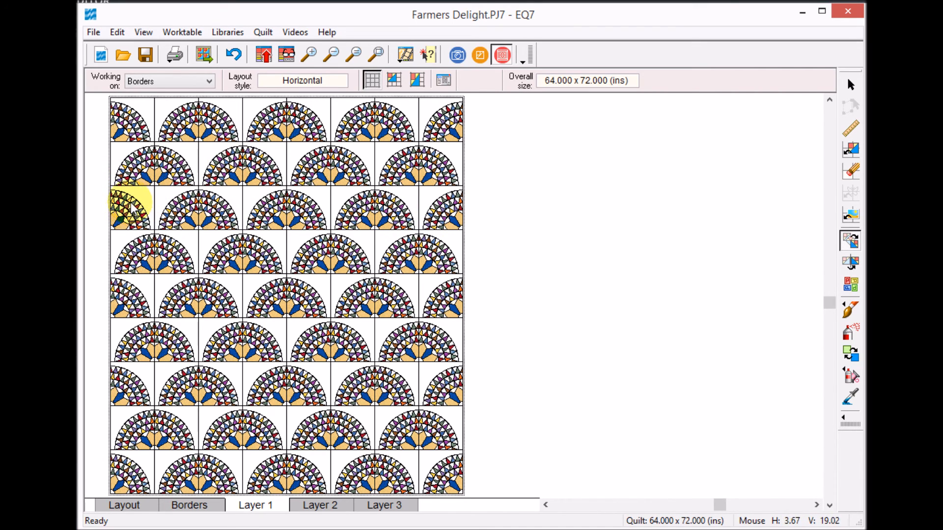
click(128, 207)
click(130, 206)
click(131, 207)
click(172, 210)
Step: Rotate each block in the first row by half a turn so the row forms half circles with their flat edges along the quilt's top
click(135, 137)
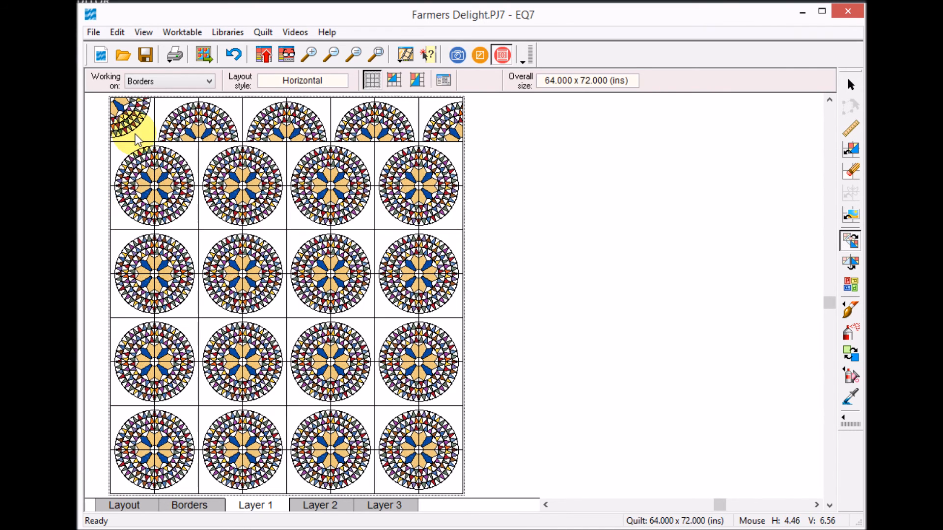
click(169, 123)
click(174, 119)
click(216, 113)
click(218, 116)
click(264, 116)
click(263, 116)
click(304, 118)
click(303, 114)
click(344, 112)
click(351, 114)
click(402, 123)
click(404, 123)
click(455, 128)
click(454, 126)
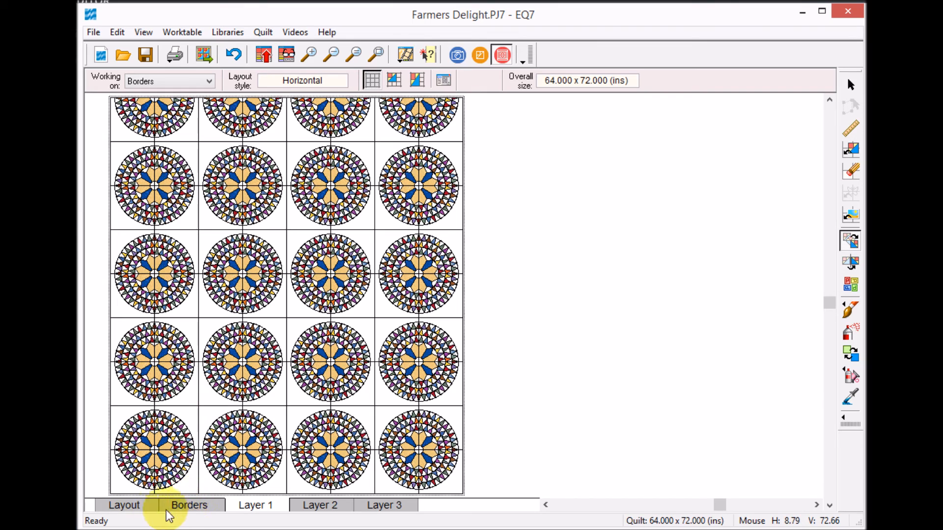
Step: Add a Long Horizontal border with left, right and bottom widths of 0 and a top width of 1.5
click(190, 506)
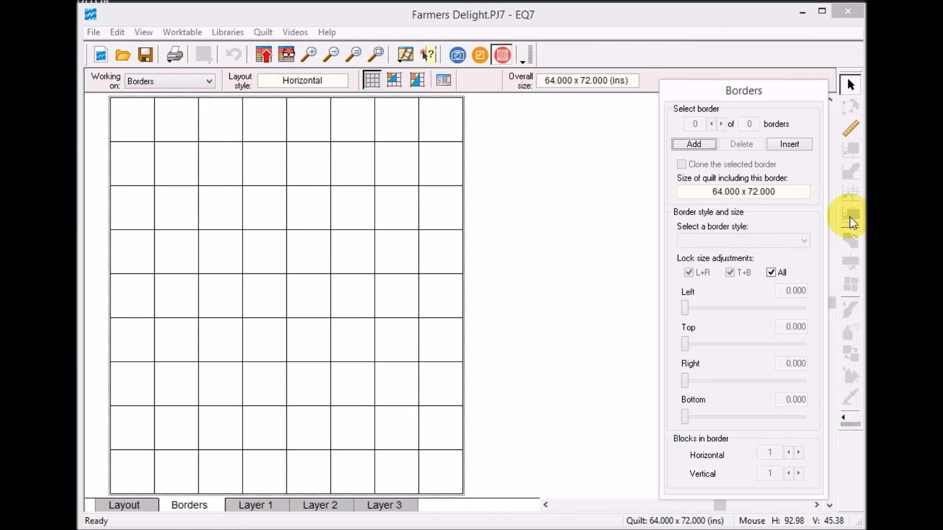
click(699, 141)
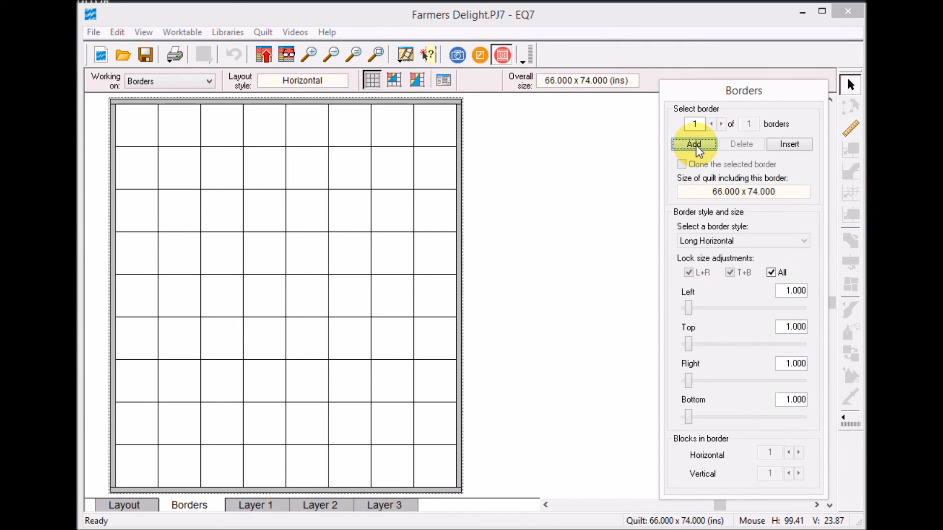
click(771, 272)
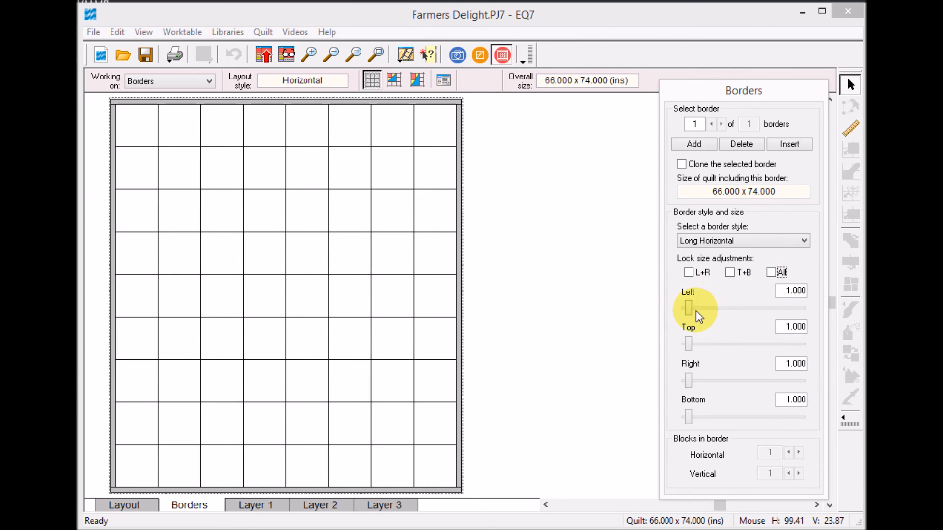
click(769, 274)
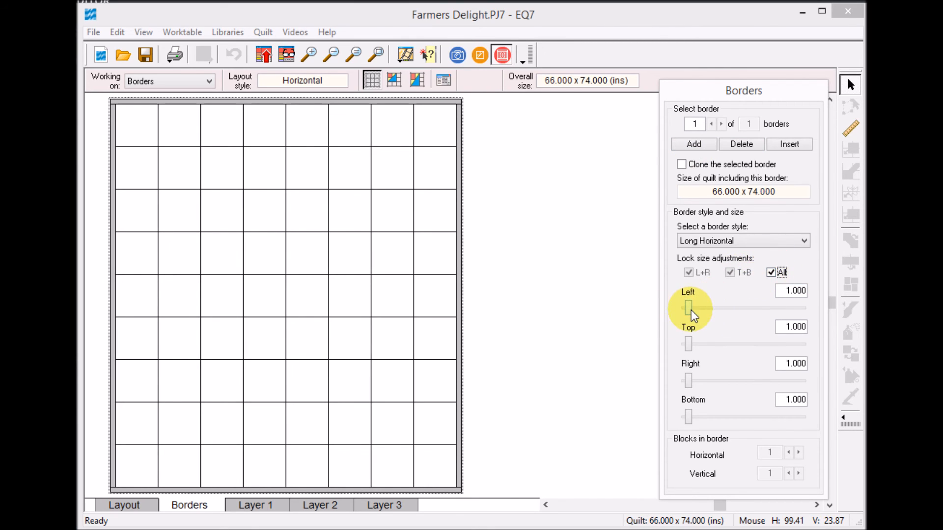
drag(691, 310, 668, 311)
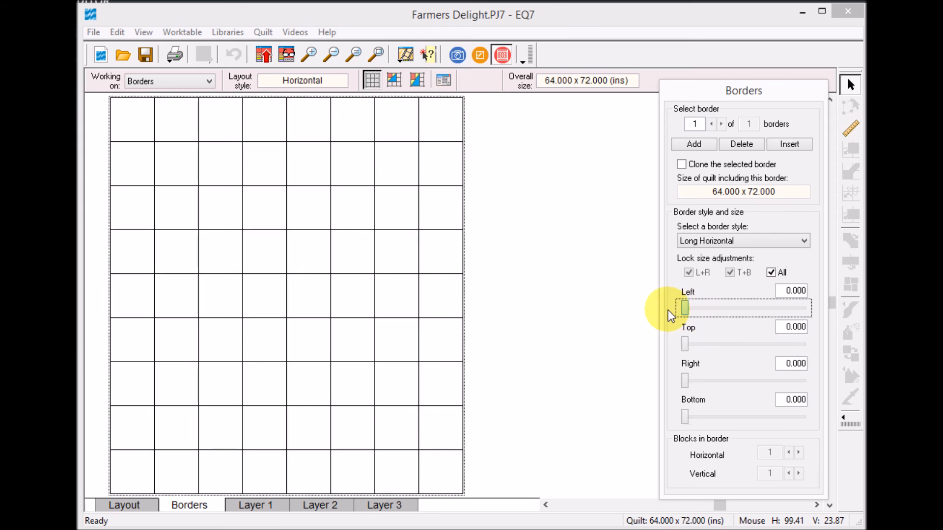
click(771, 273)
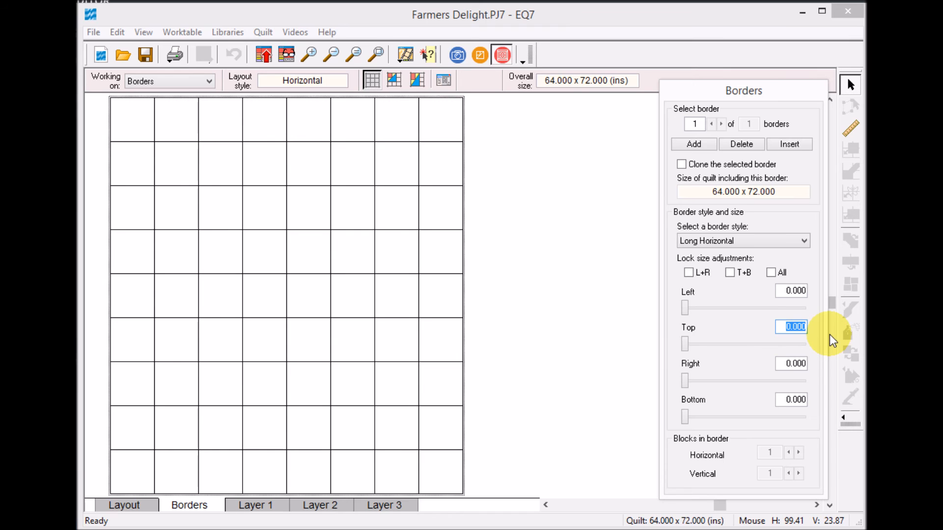
text(1.5)
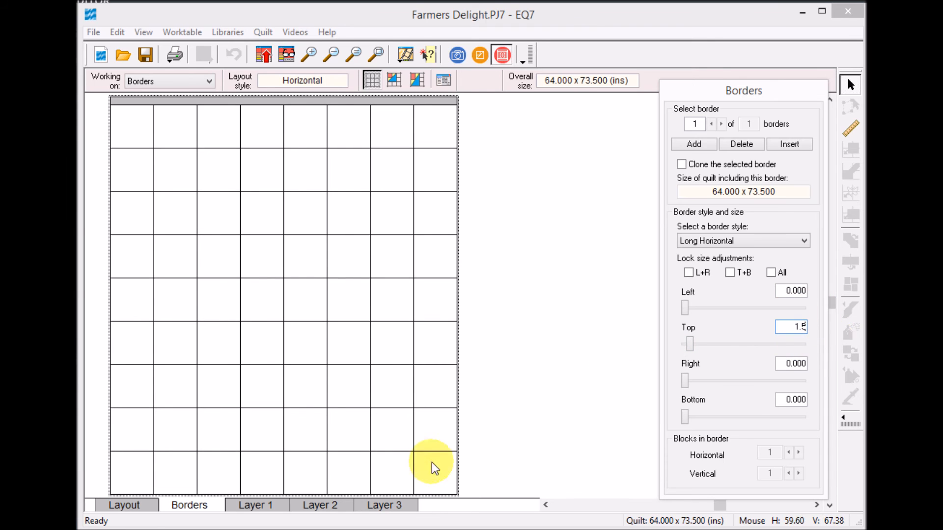
Step: On Layer 1, sample the white block background and color the top border with it, closing the color palette
click(258, 504)
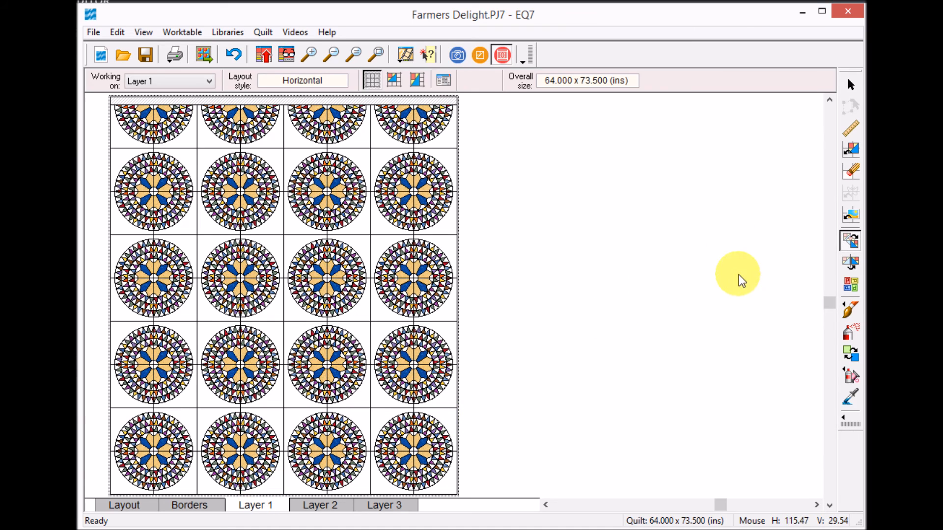
click(849, 398)
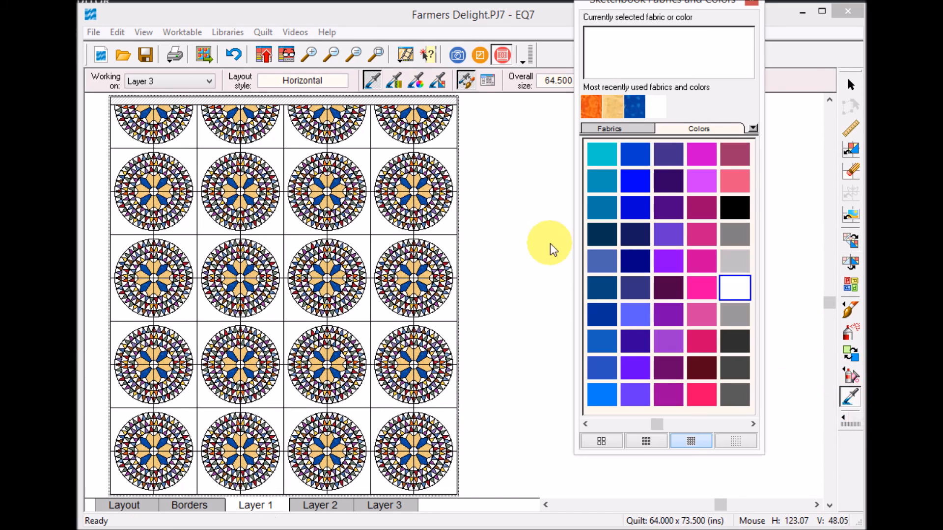
click(445, 149)
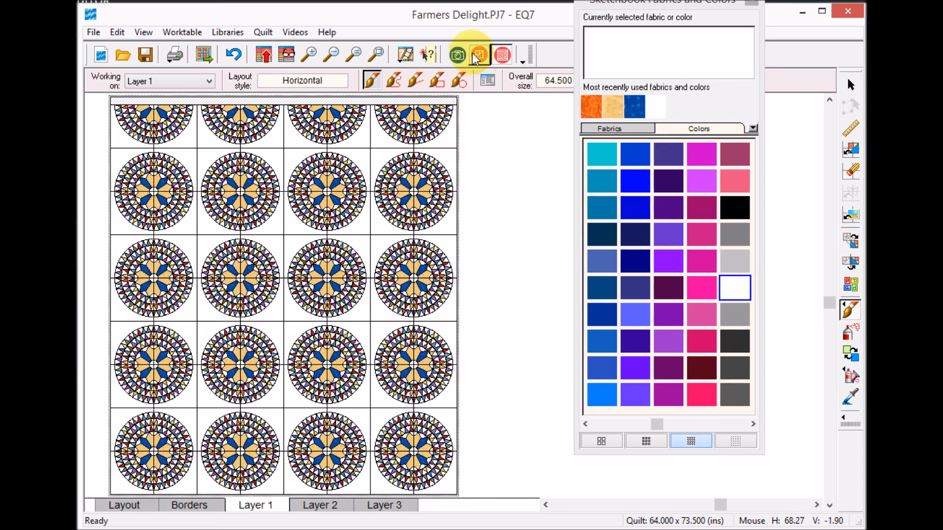
click(436, 103)
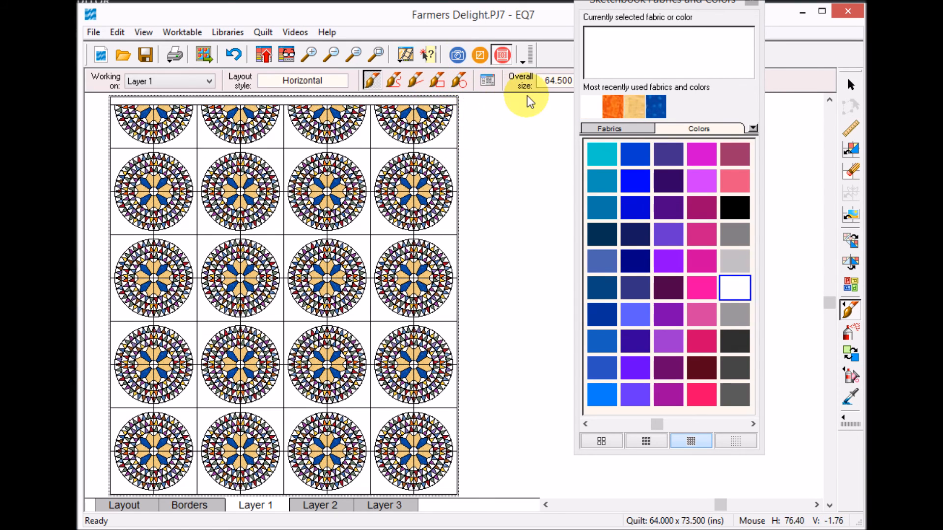
click(751, 3)
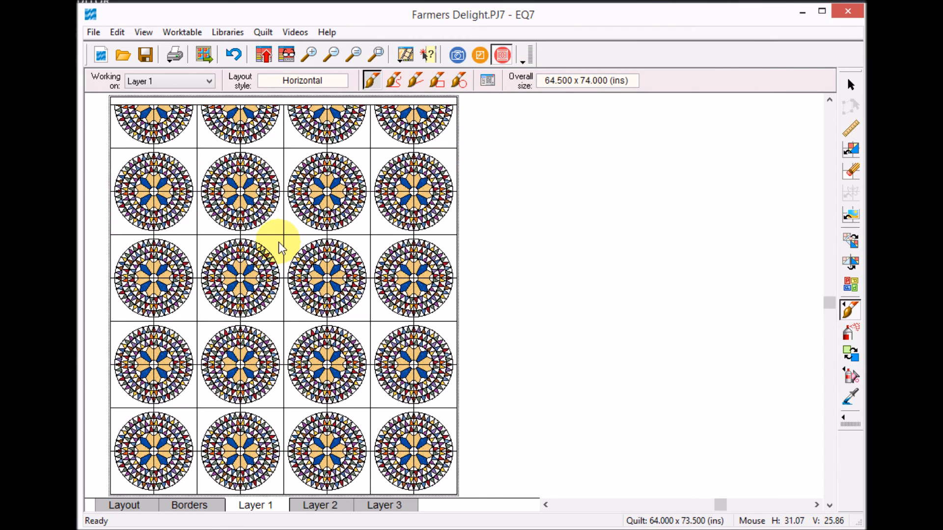
Step: Hide the block, patch and border outlines on the quilt
click(258, 194)
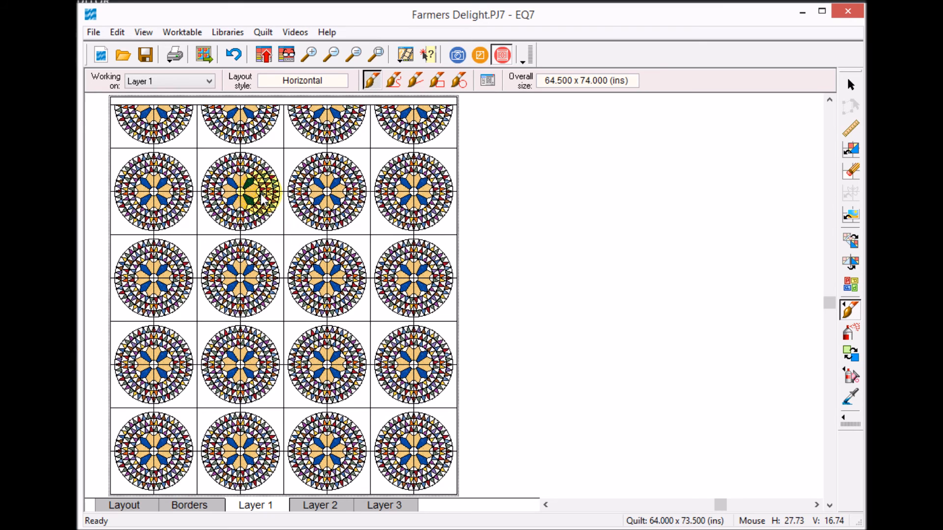
click(310, 52)
drag(183, 153, 96, 81)
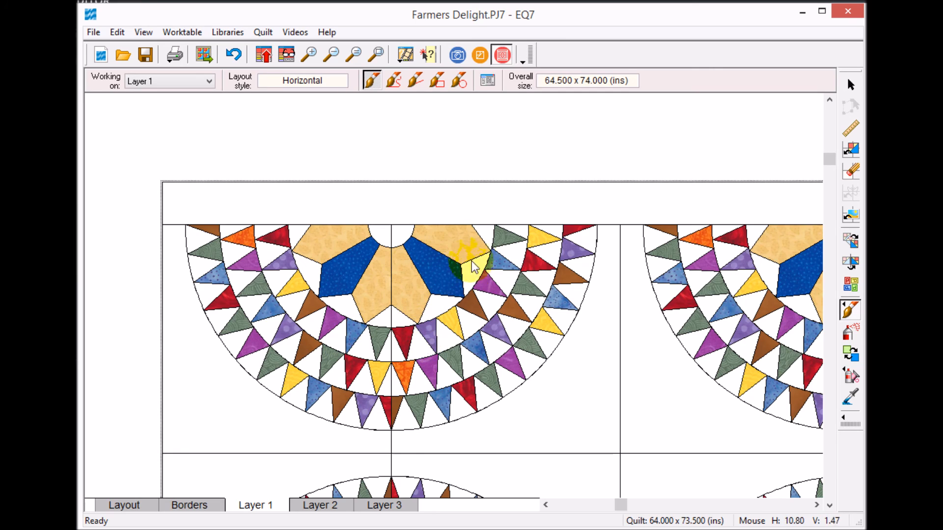
right_click(477, 219)
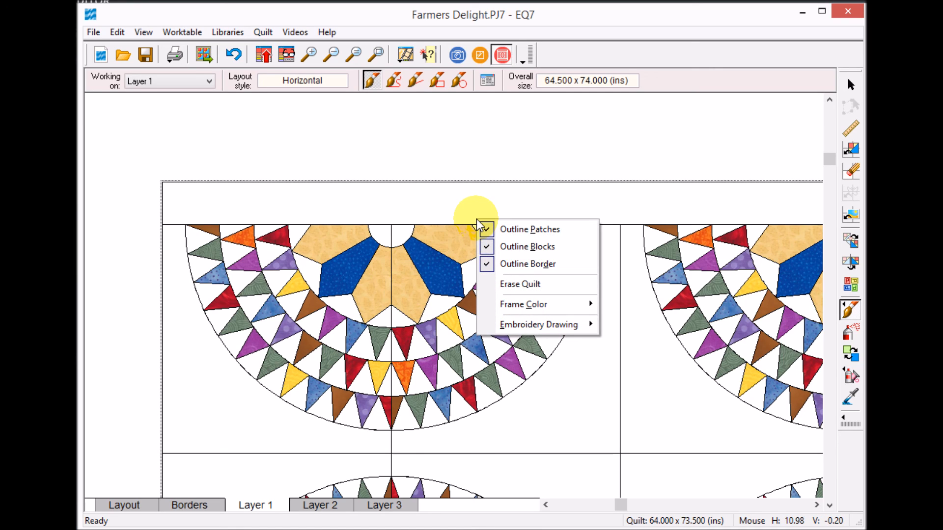
click(489, 249)
right_click(507, 239)
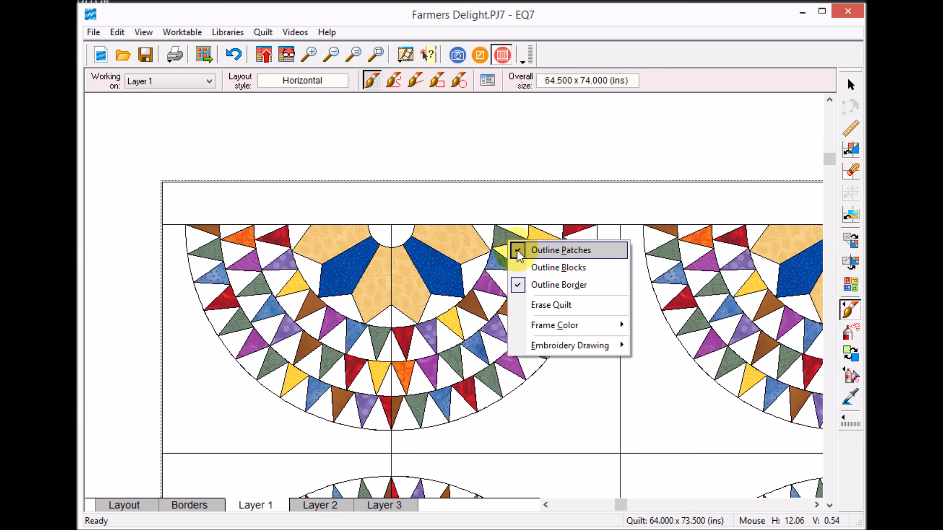
click(517, 250)
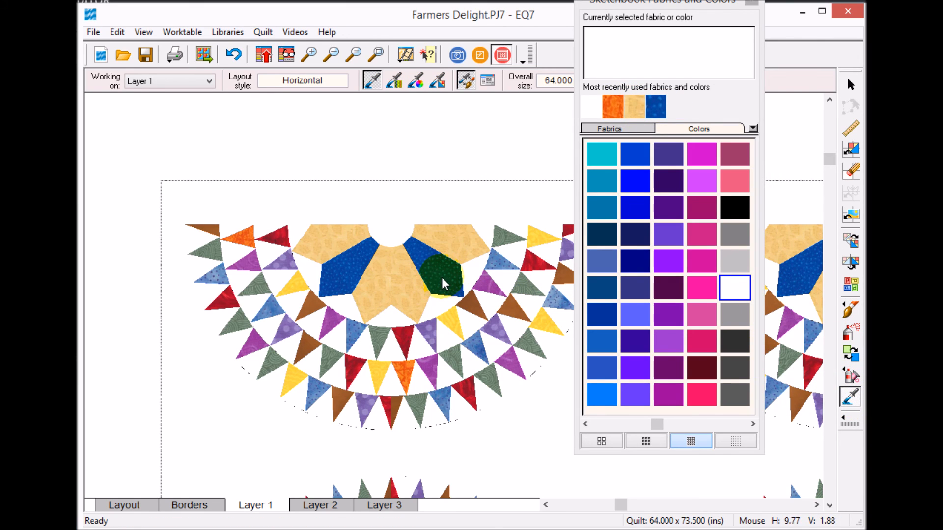
Step: Swap the sampled blue and tan fabrics on the center petals of alternate blocks so the petal colors alternate around each circle, and check the result
click(441, 276)
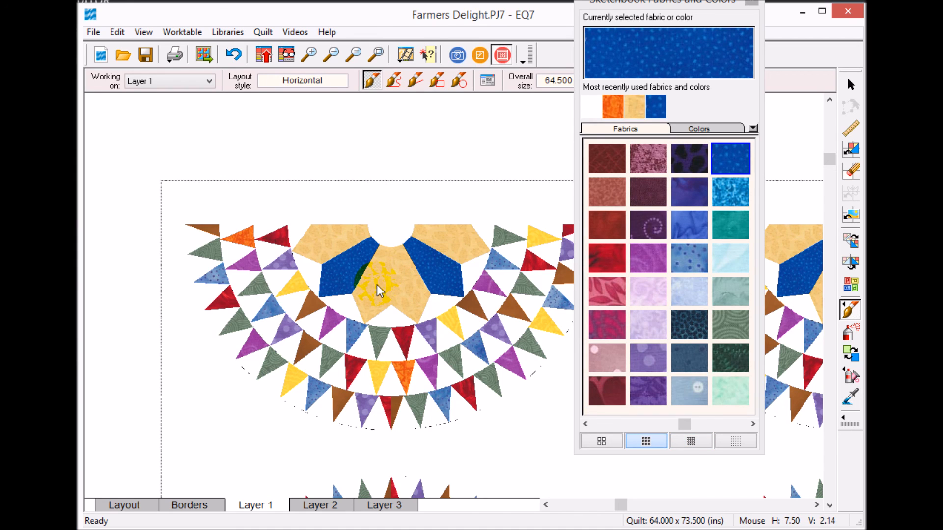
click(373, 284)
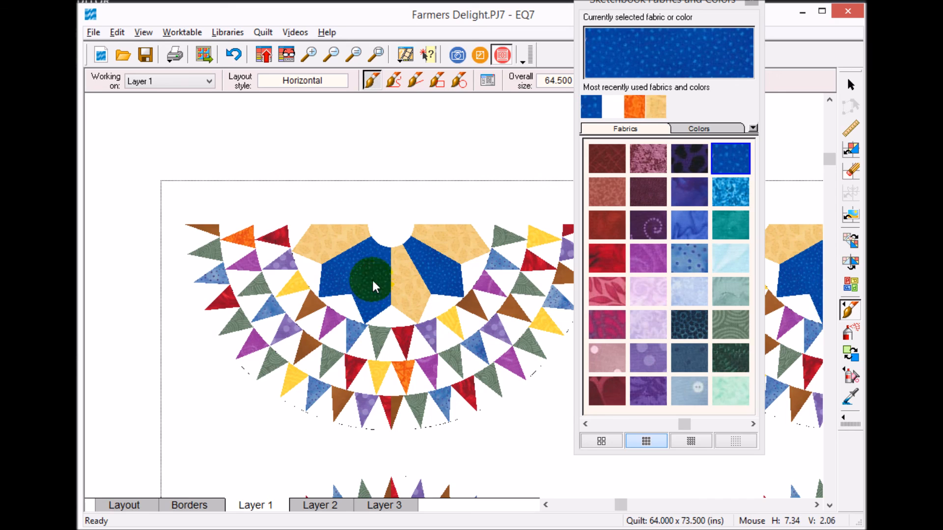
click(334, 234)
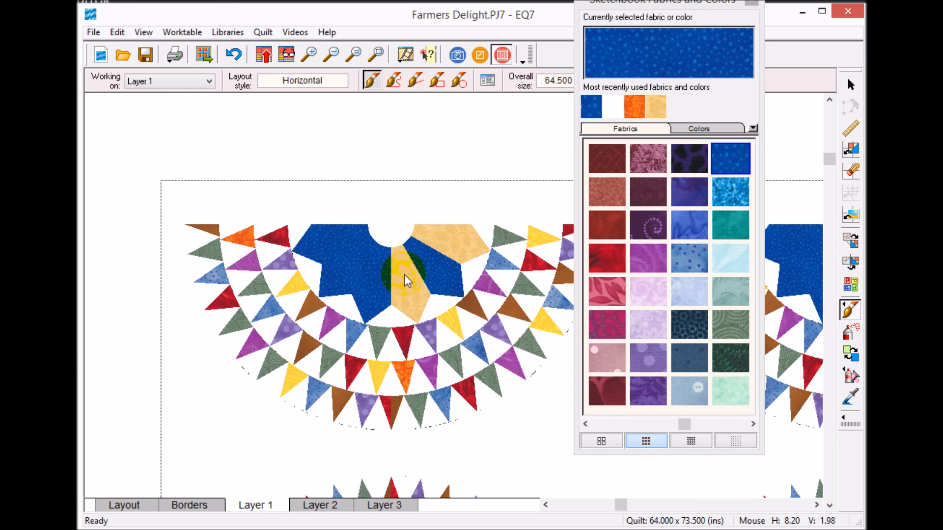
click(853, 398)
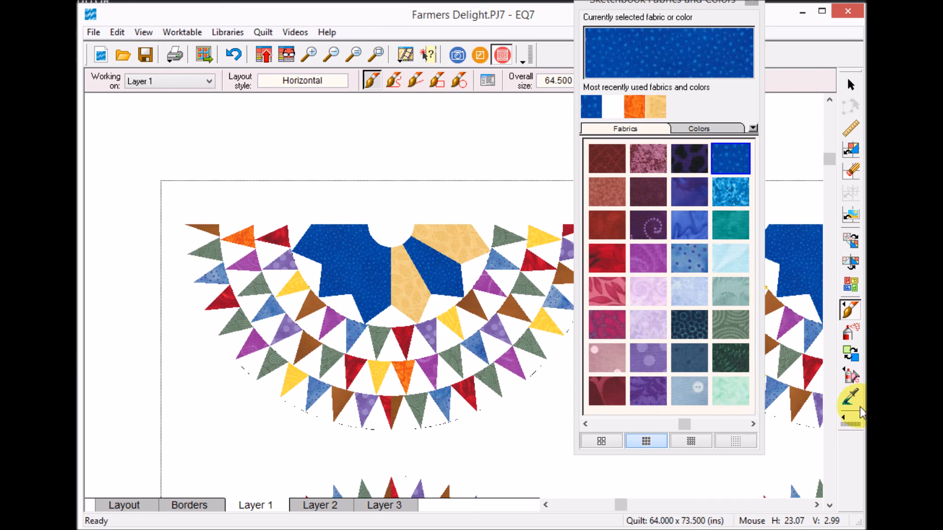
click(452, 240)
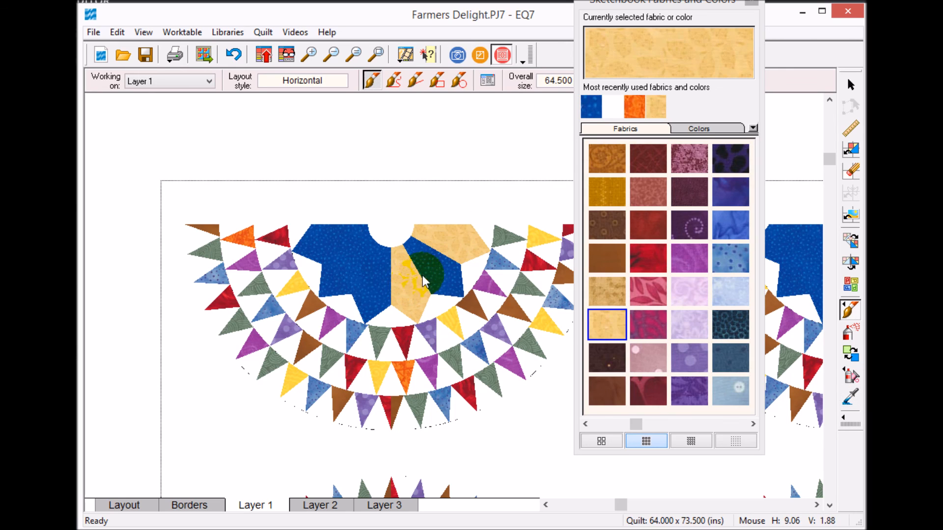
click(341, 268)
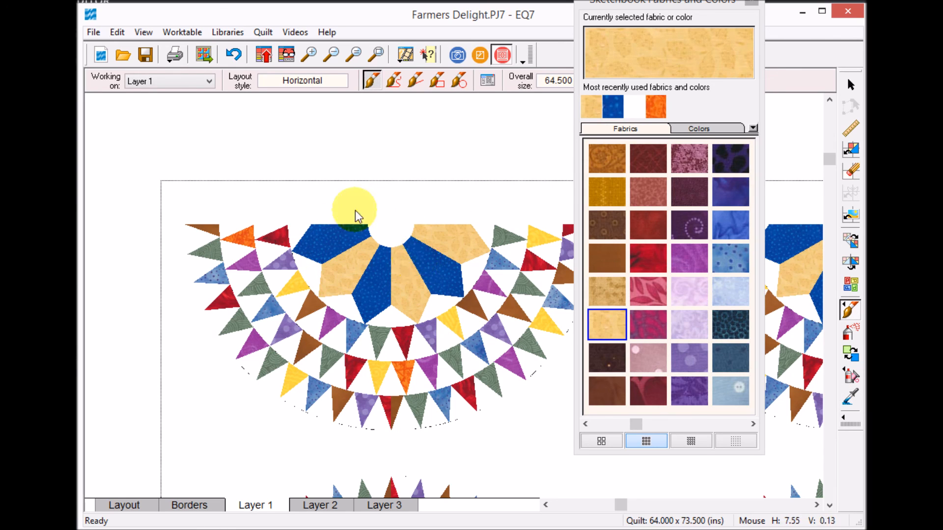
click(378, 53)
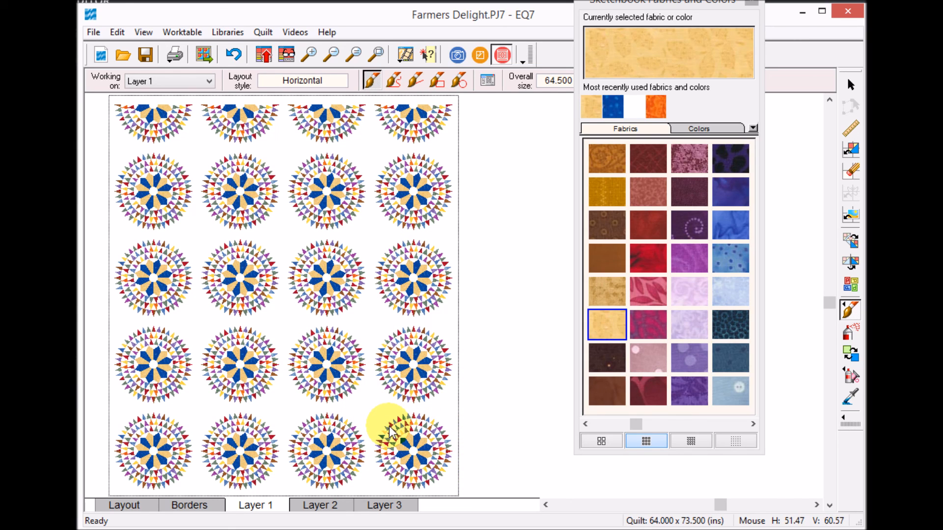
drag(208, 231, 97, 133)
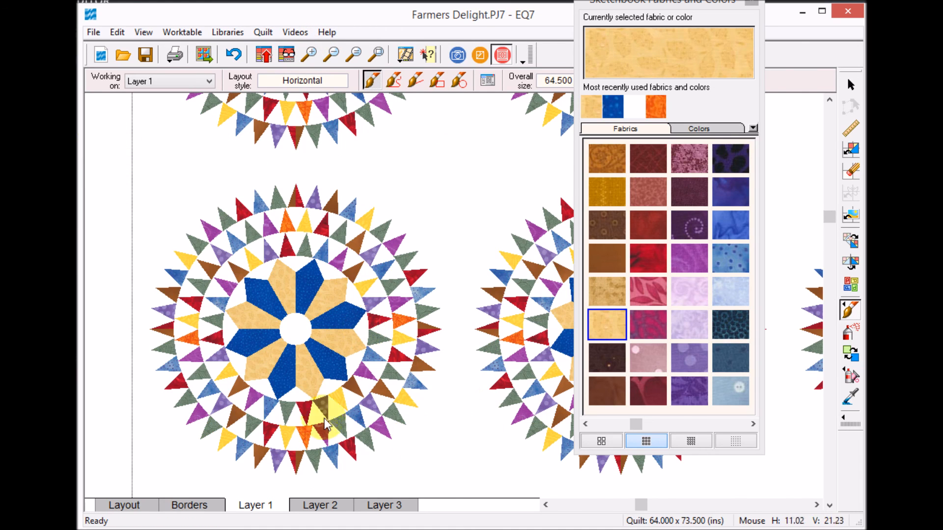